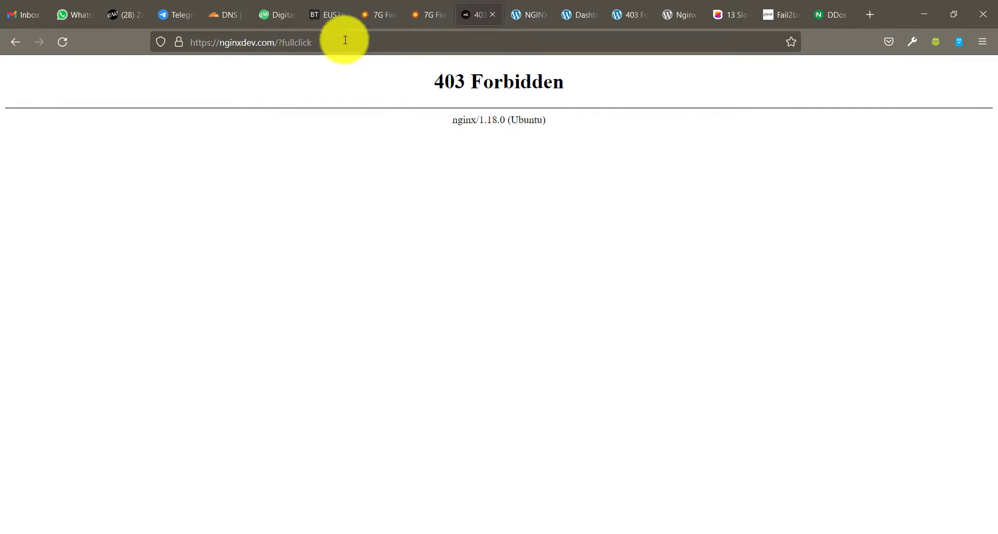
- Open the 7G Firewall for Nginx article and go to its Download section
left_click(328, 17)
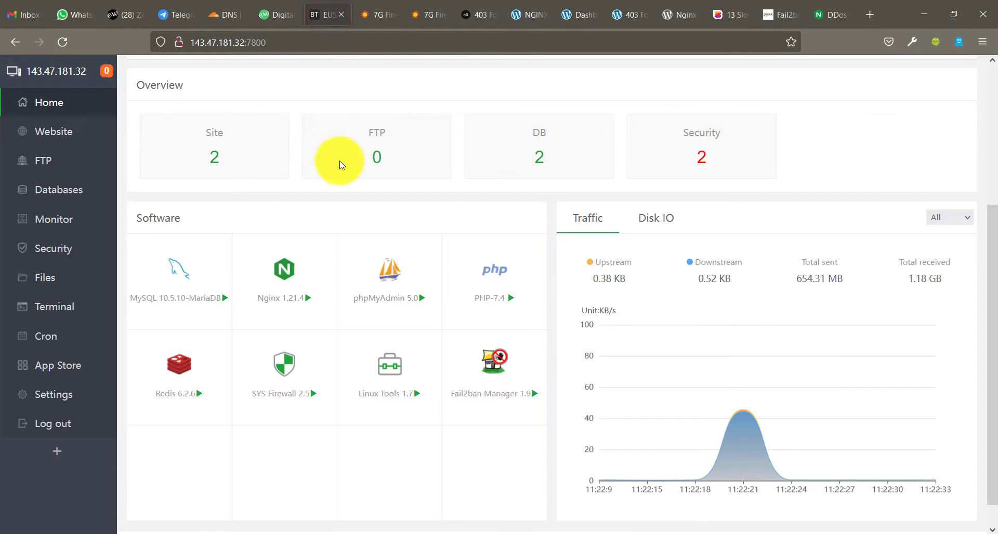
left_click(424, 12)
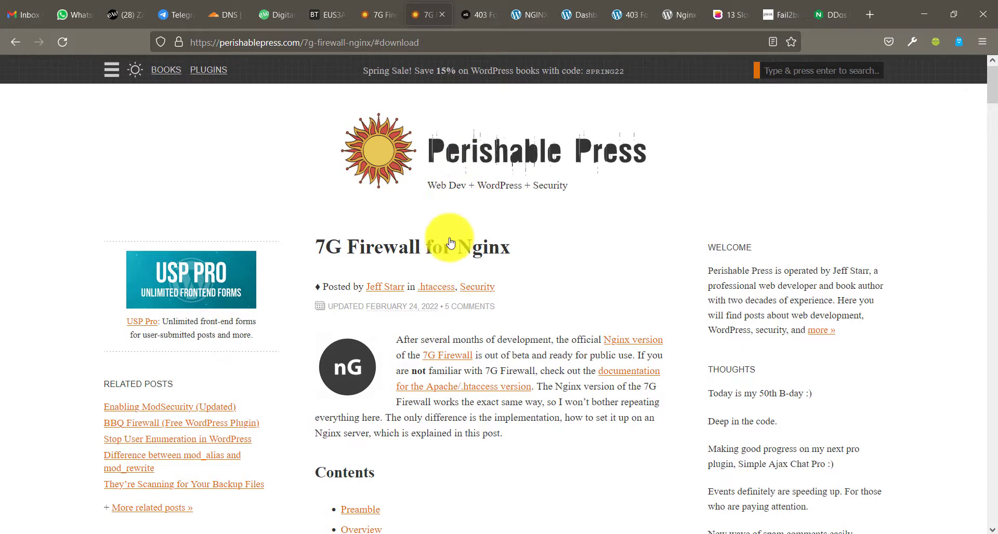
scroll(408, 318, "down", 4)
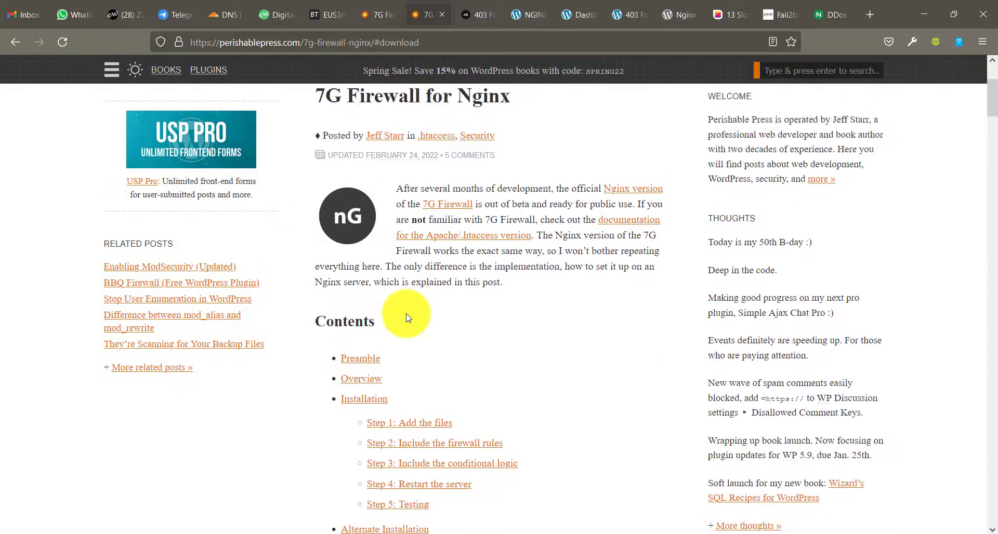
scroll(334, 223, "up", 3)
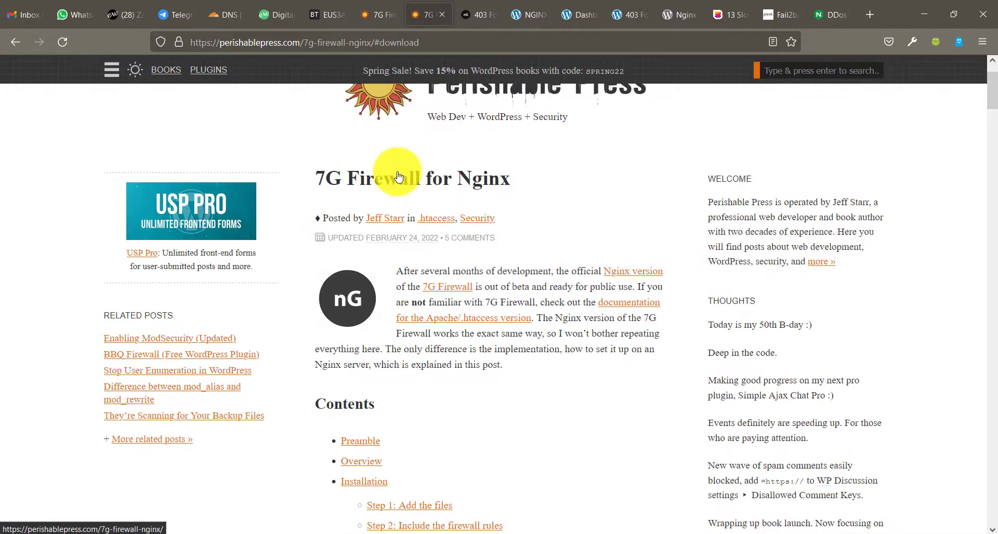
scroll(402, 196, "down", 4)
scroll(403, 196, "down", 1)
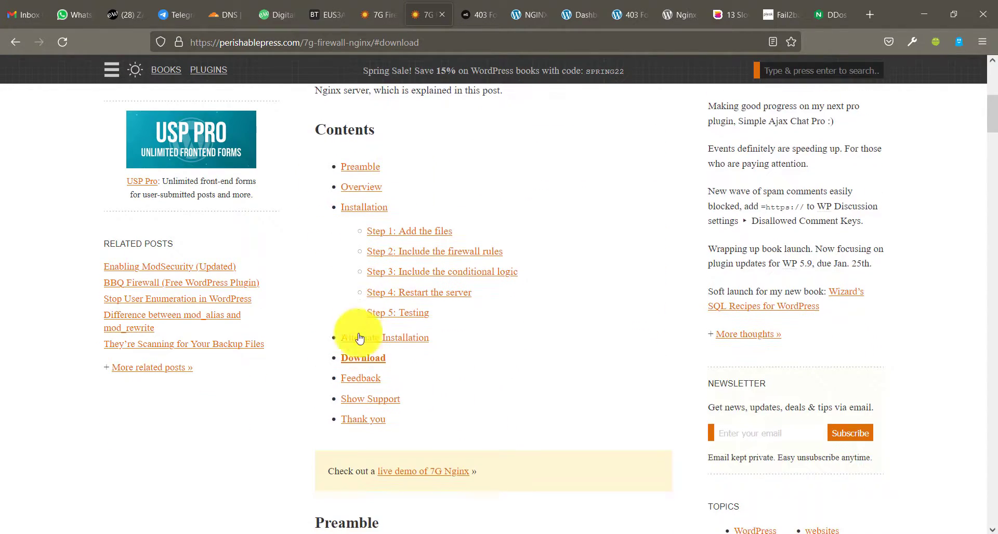
left_click(363, 358)
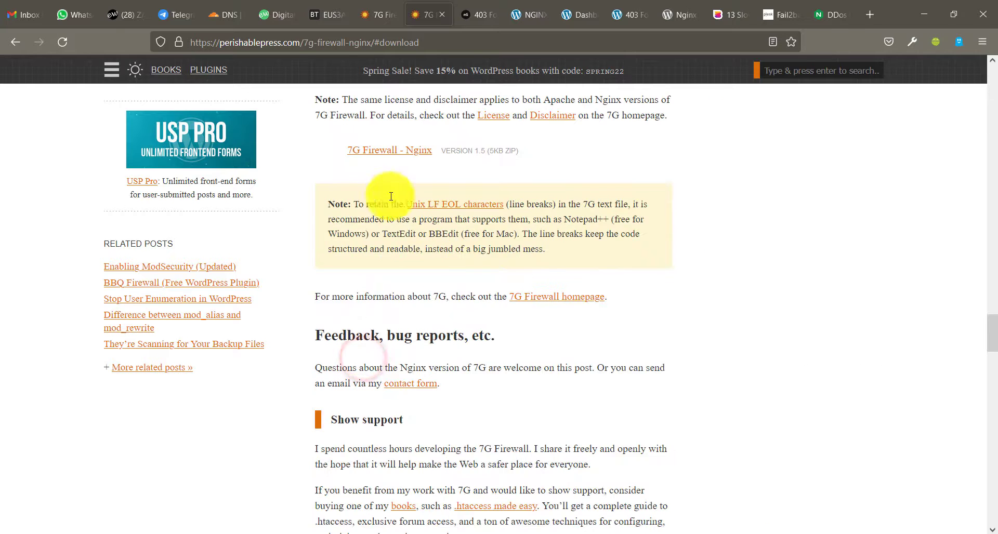
- Check the 7g.conf and 7g-firewall.conf files in the local 7G-Firewall-Nginx-v1.5 folder and minimize the File Explorer window
left_click(395, 161)
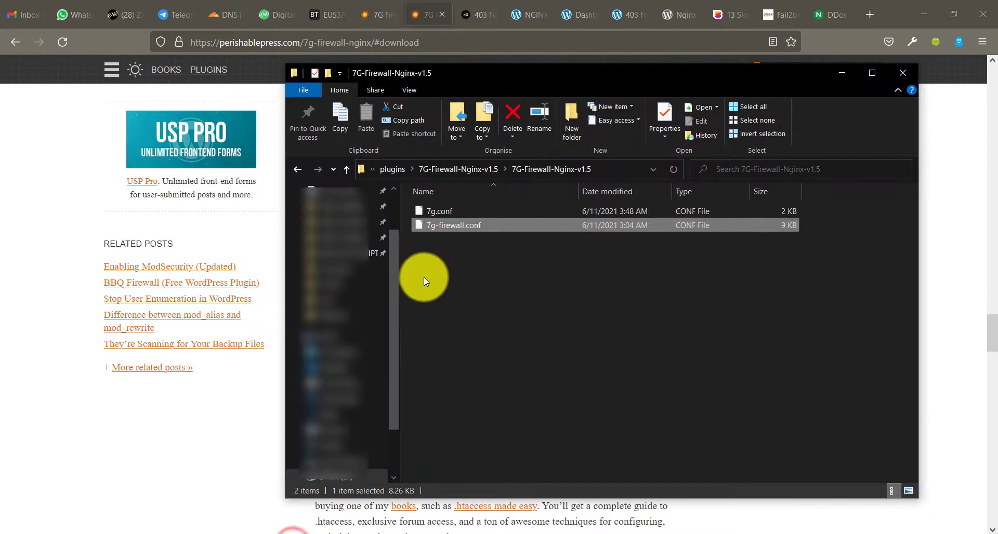
left_click(427, 259)
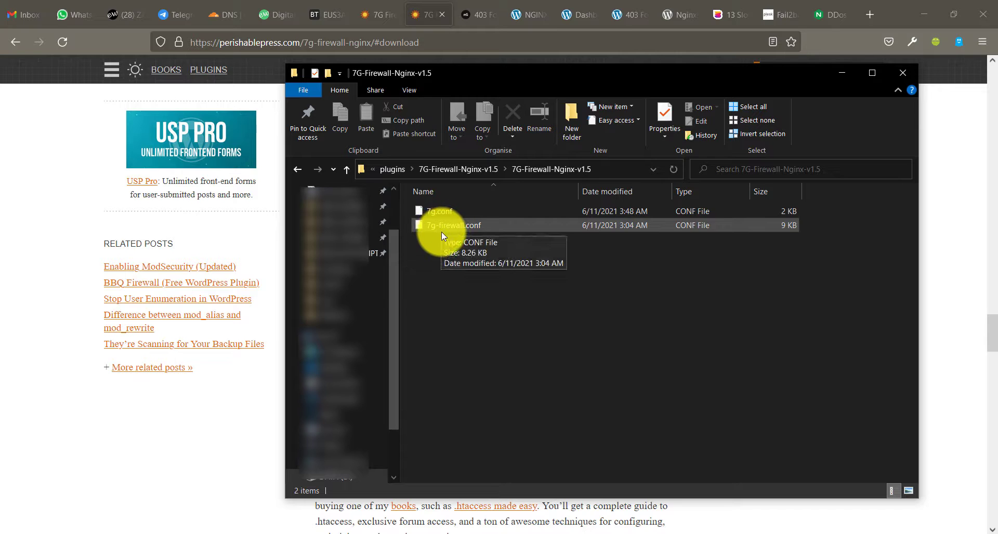
left_click(834, 71)
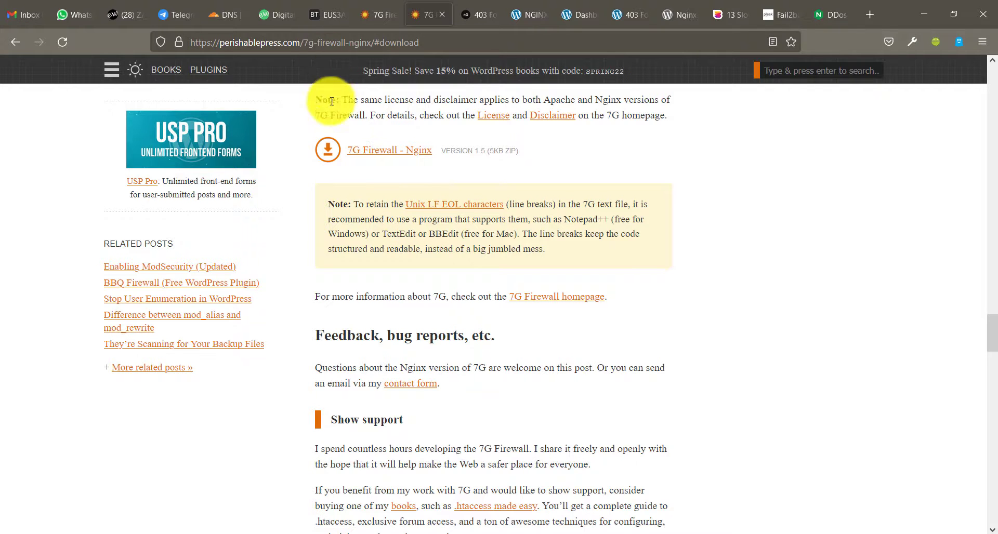
- Switch to aaPanel and open its file manager at /www/server/nginx/conf
left_click(325, 17)
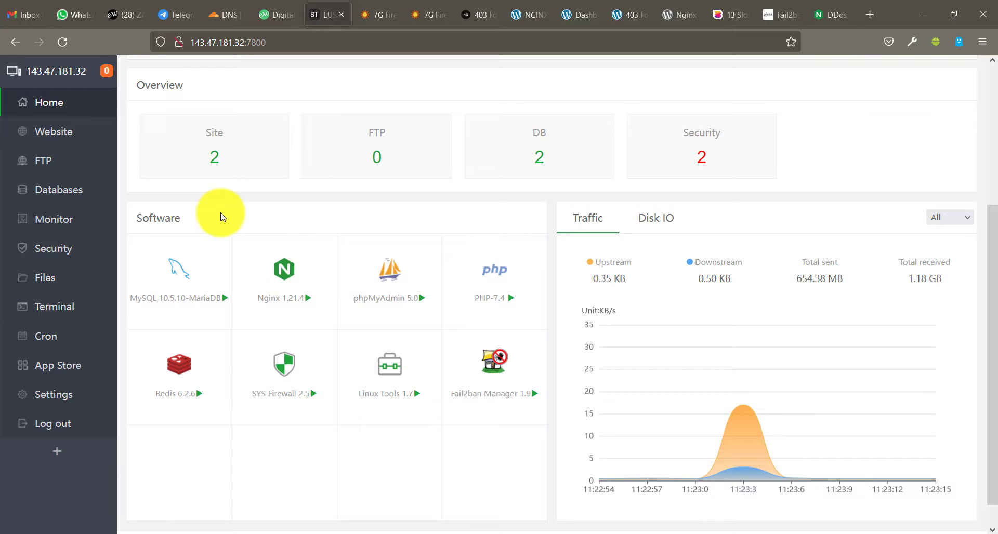
left_click(46, 281)
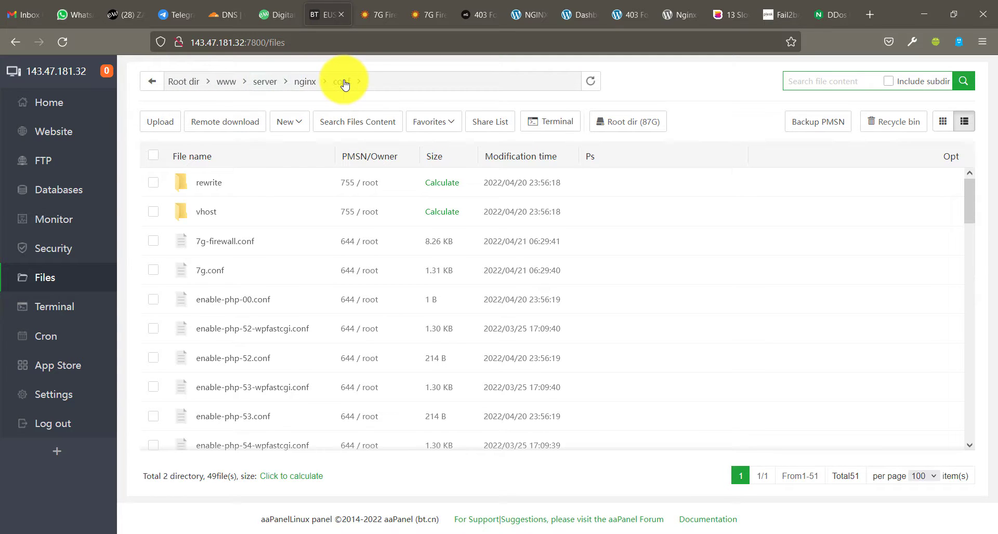
left_click(390, 83)
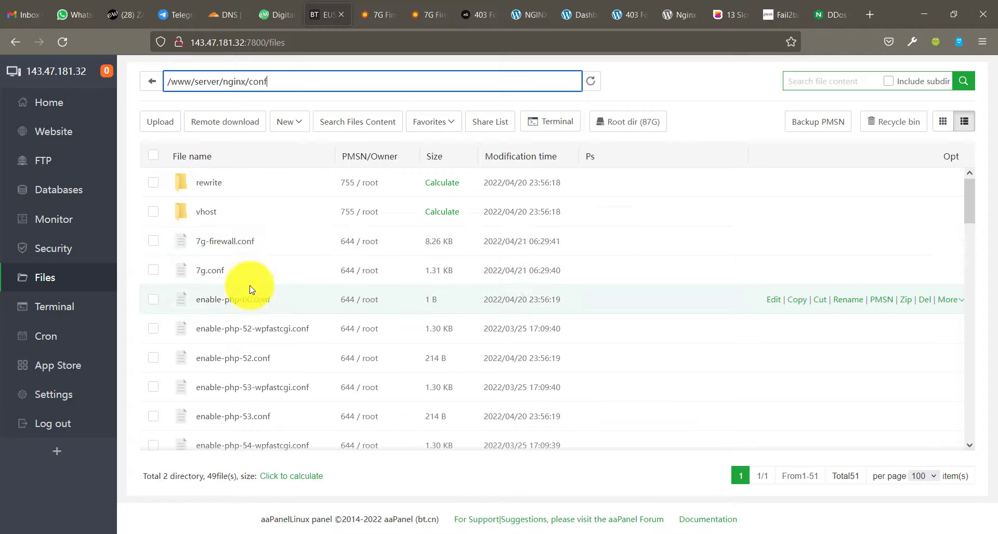
- Select 7g-firewall.conf and 7g.conf, and view the upload dialog for the conf folder without uploading anything
left_click(152, 240)
left_click(152, 270)
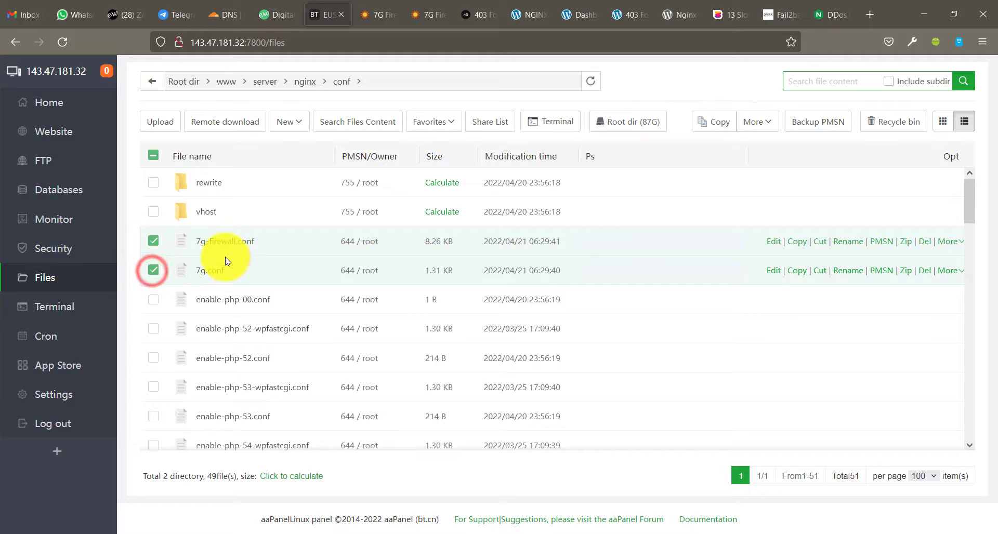
left_click(165, 125)
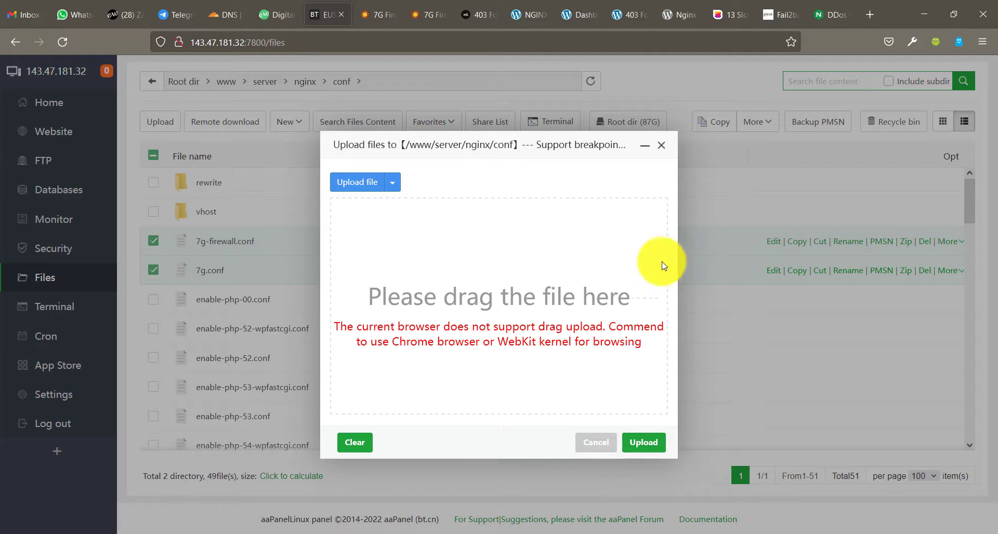
left_click(663, 150)
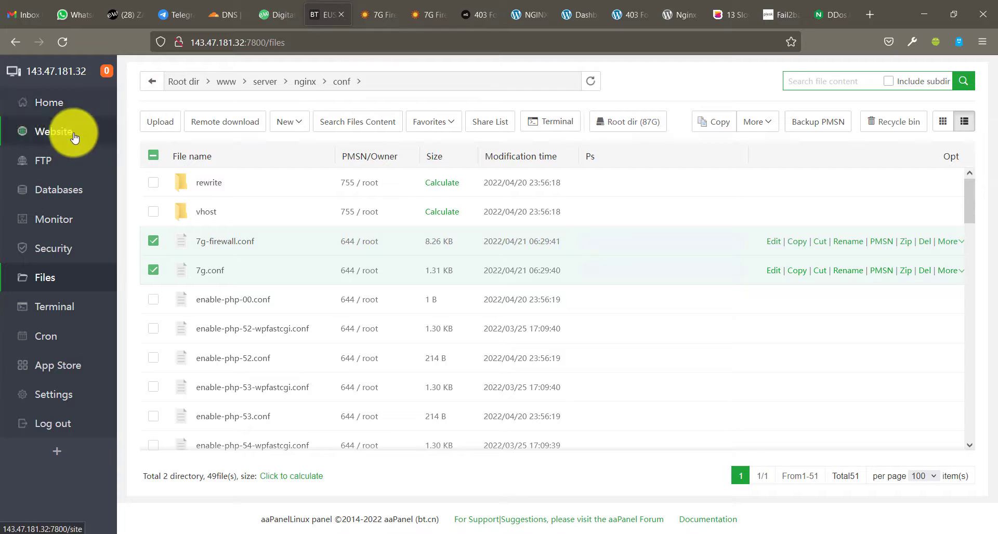
- View the Nginx 1.21.4 configuration through the installed apps in the App Store, and close it again
left_click(68, 107)
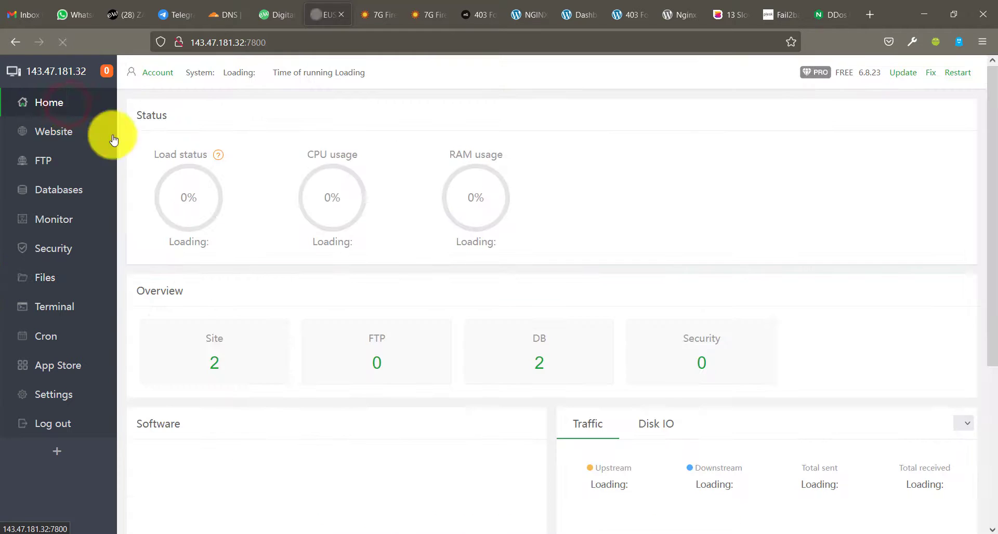
scroll(223, 270, "down", 4)
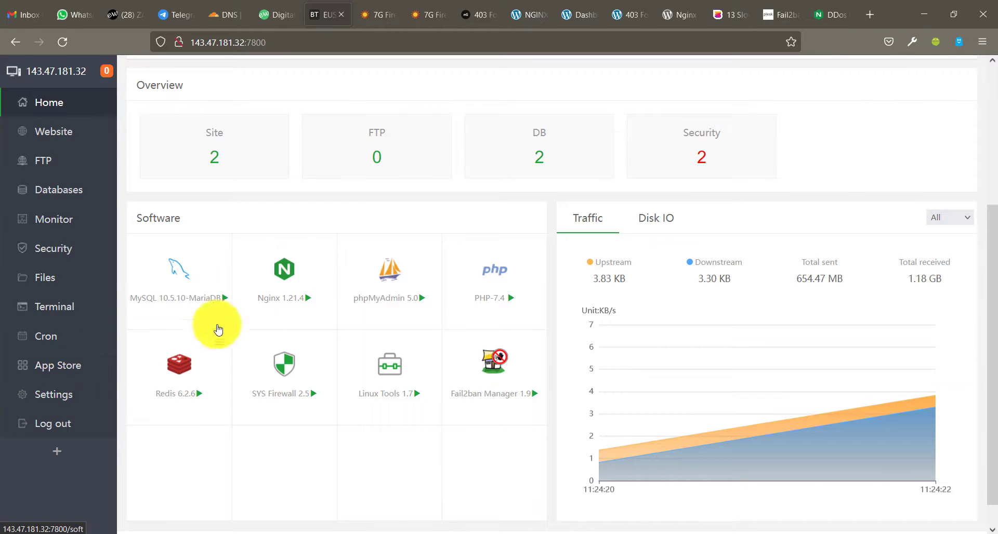
left_click(56, 370)
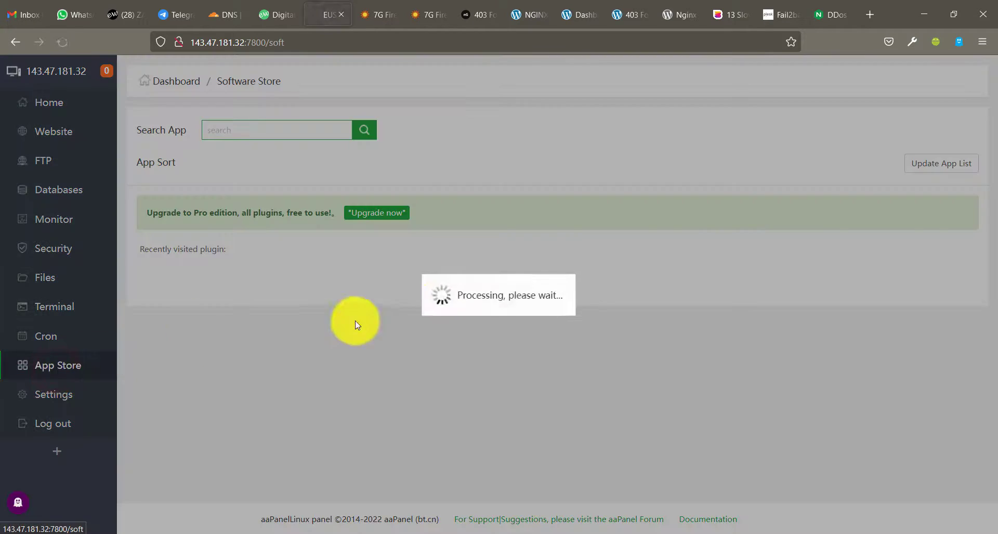
scroll(437, 307, "down", 5)
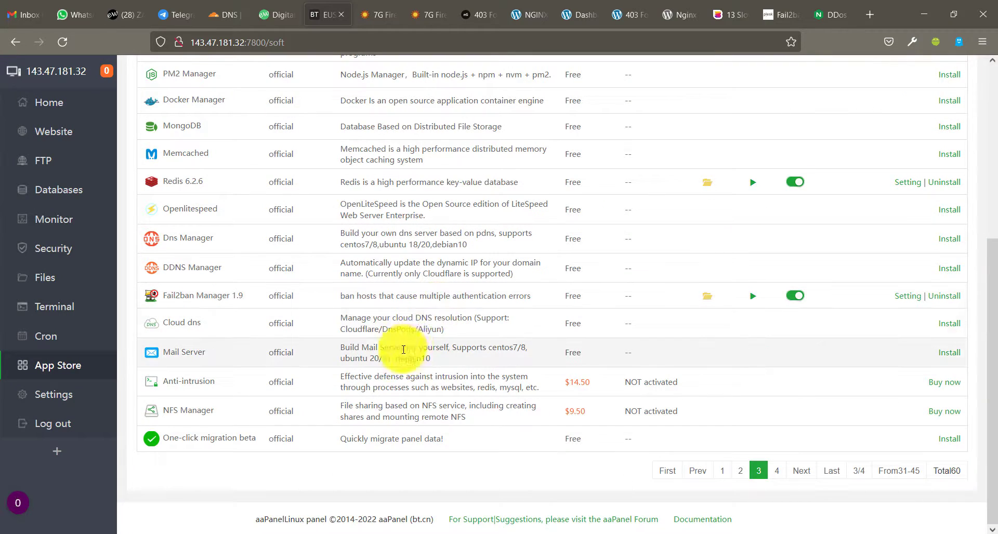
scroll(486, 291, "up", 5)
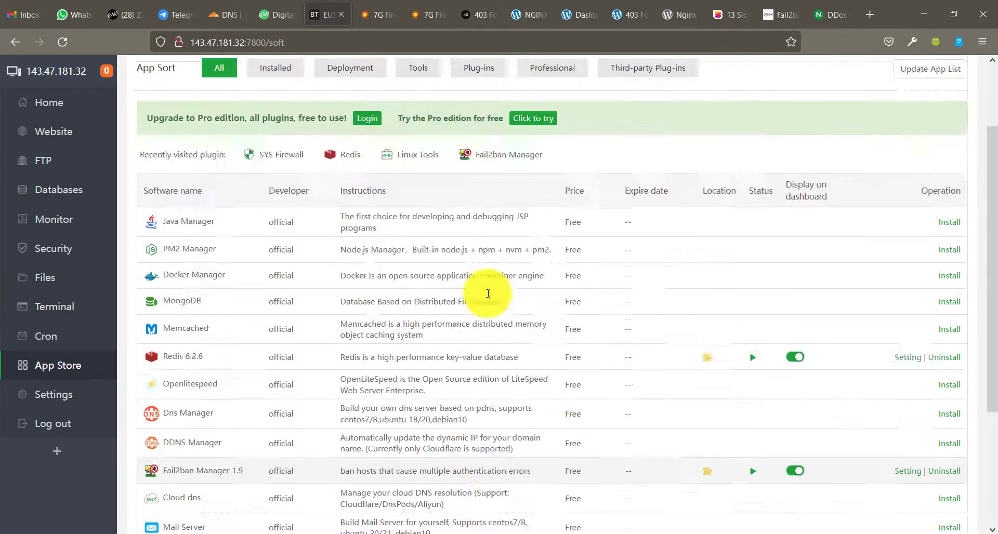
left_click(279, 162)
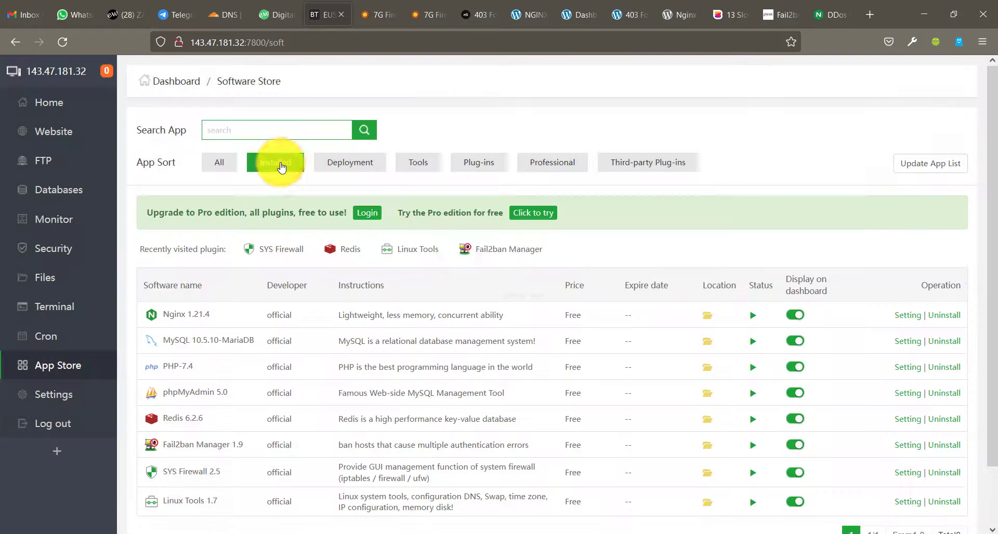
scroll(479, 278, "down", 1)
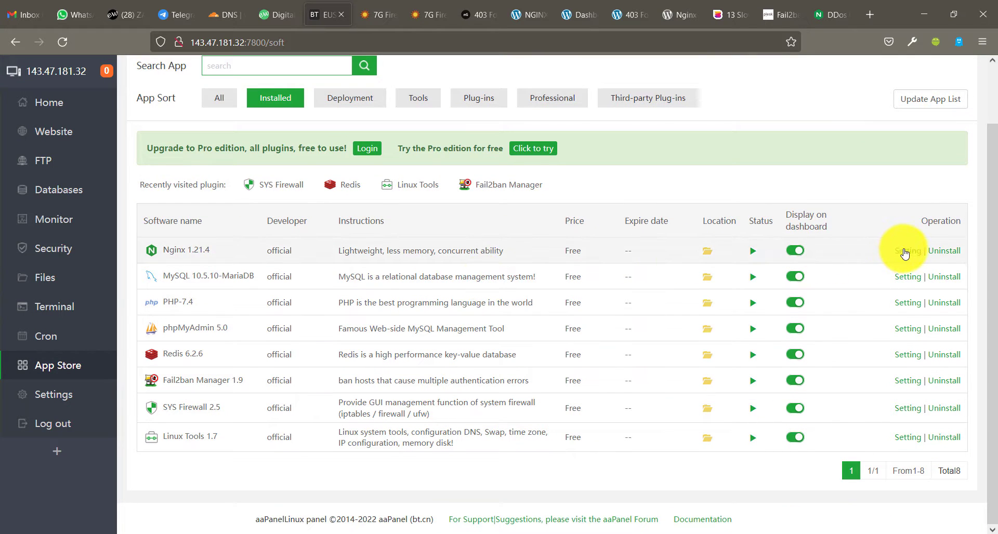
left_click(888, 252)
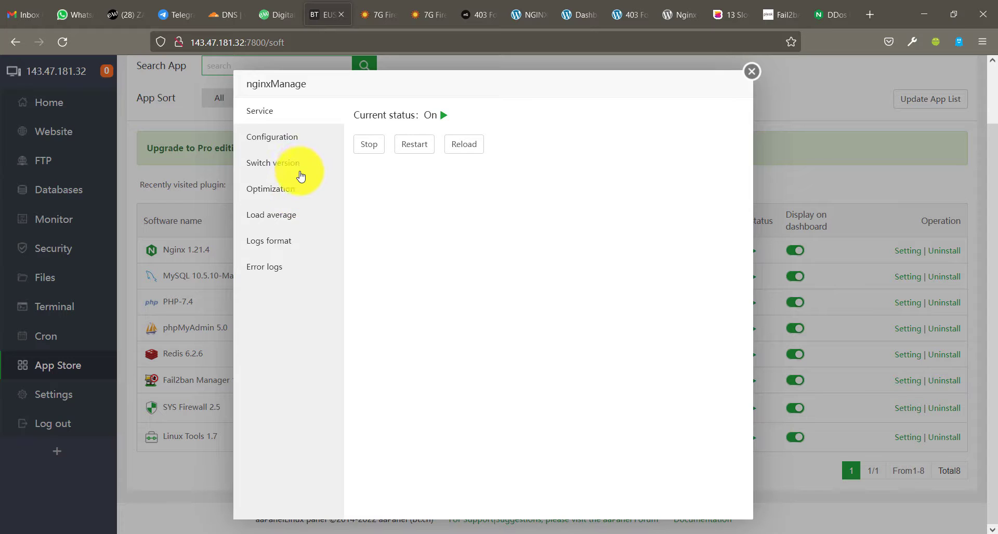
left_click(299, 137)
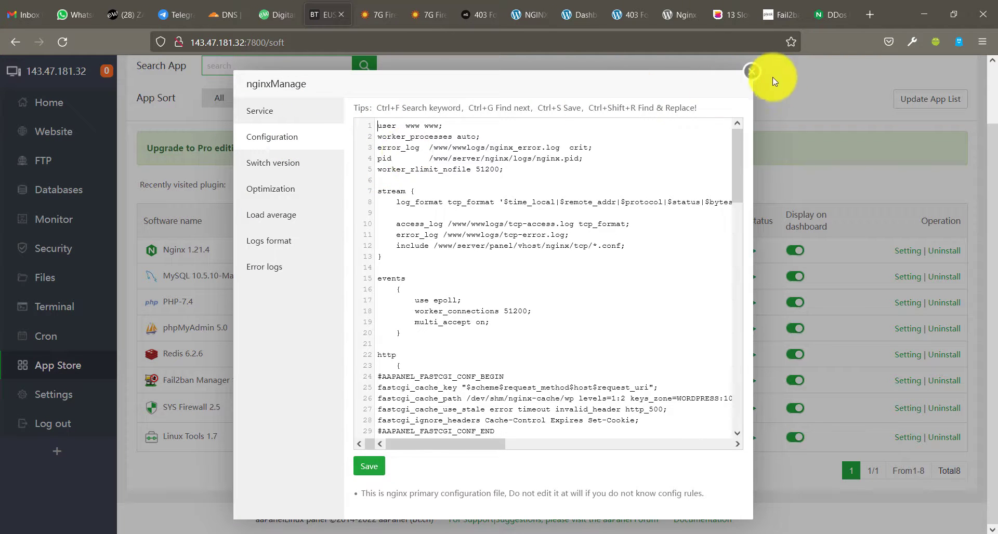
left_click(751, 72)
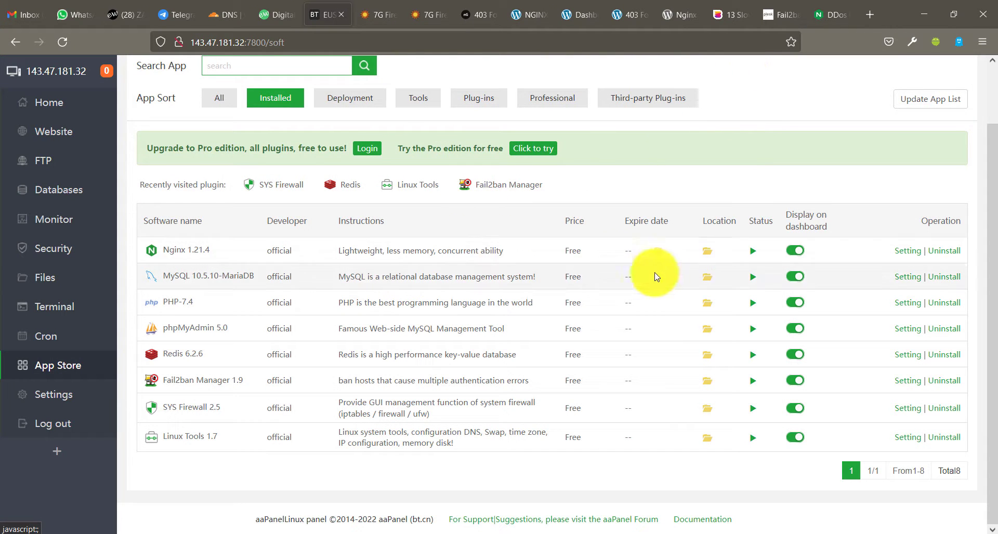
- Open the Nginx 1.21.4 settings from the Home dashboard's software list and show the main configuration file
left_click(84, 102)
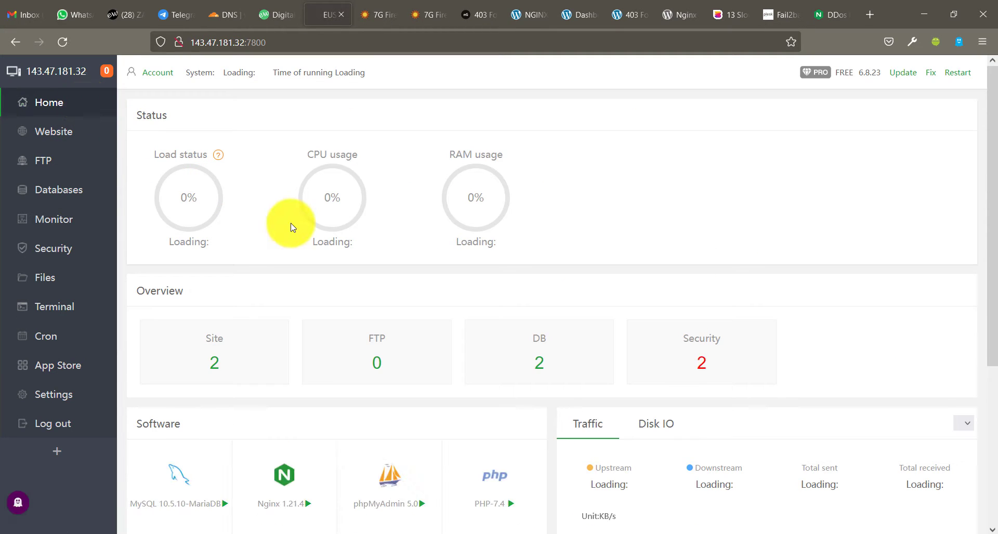
scroll(293, 228, "down", 5)
left_click(286, 246)
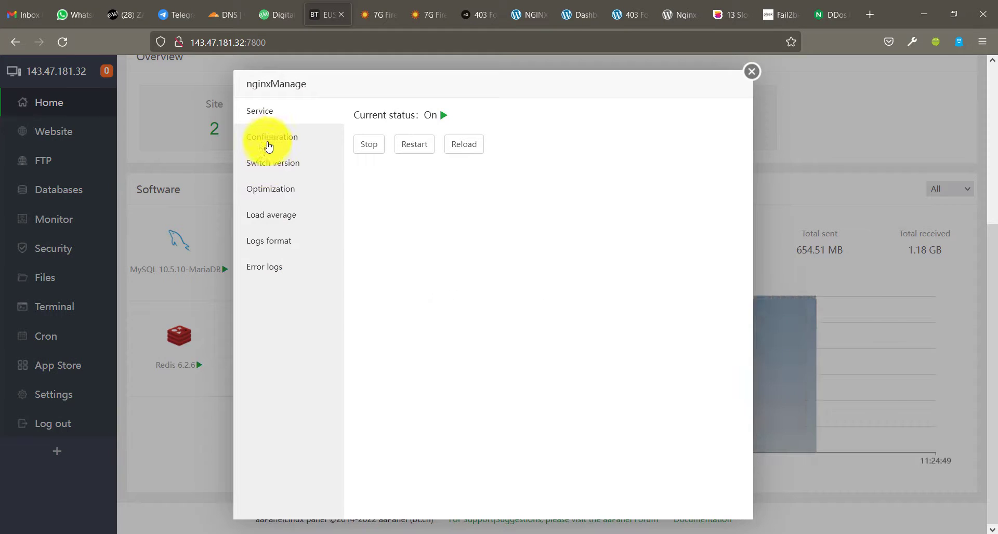
left_click(269, 143)
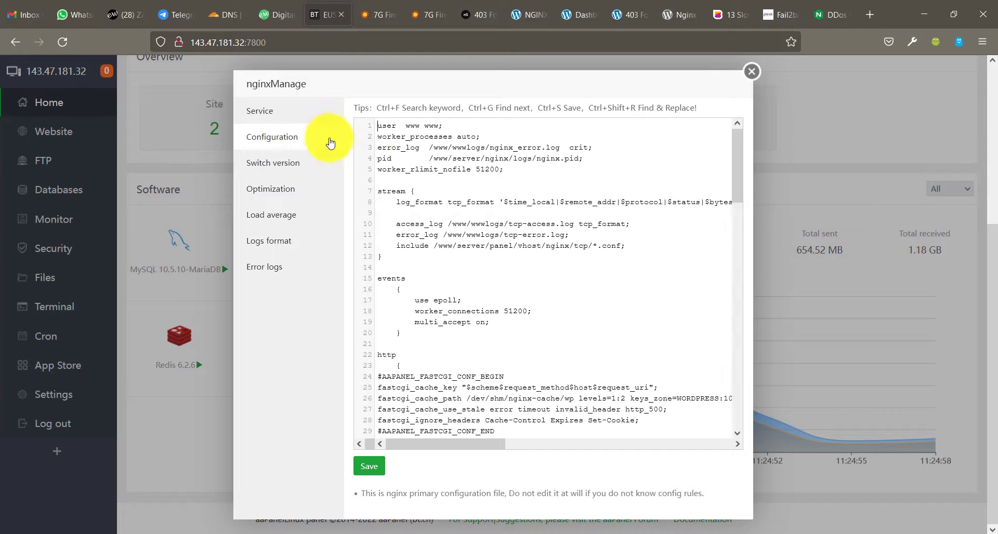
left_click(493, 262)
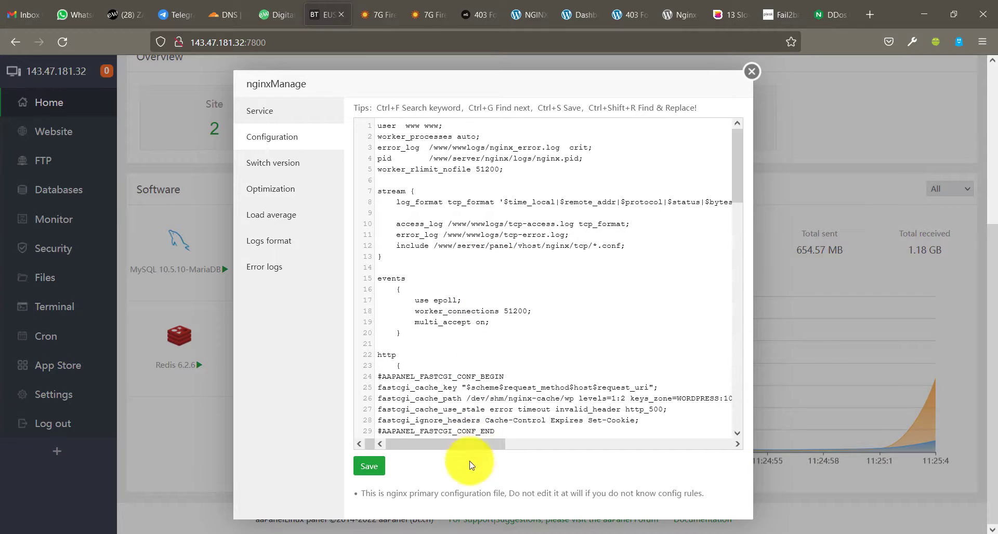
- Switch to the Notepad notes, select the line /www/server/nginx/conf/7g-firewall.conf; and return to the Nginx configuration
left_click(474, 530)
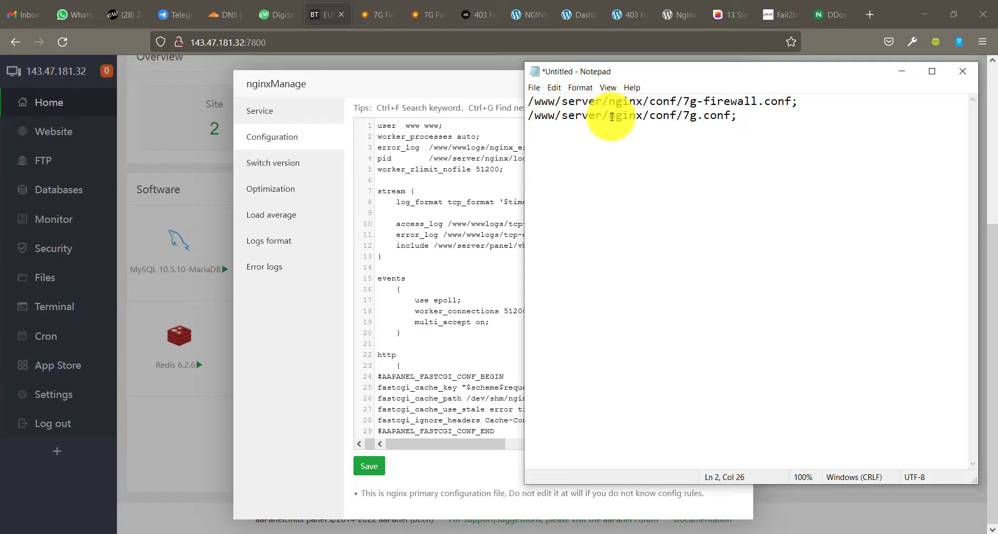
left_click_drag(527, 101, 799, 102)
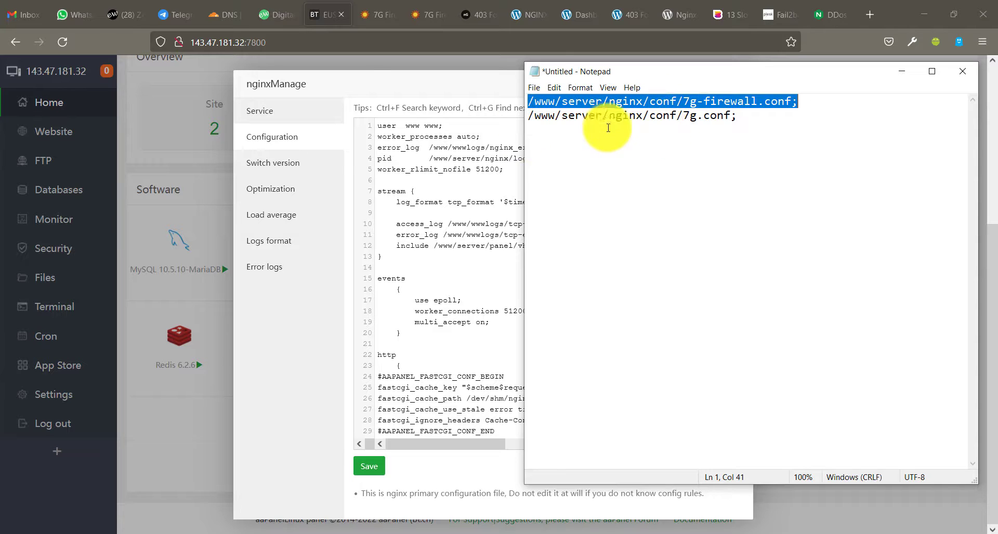
left_click(356, 84)
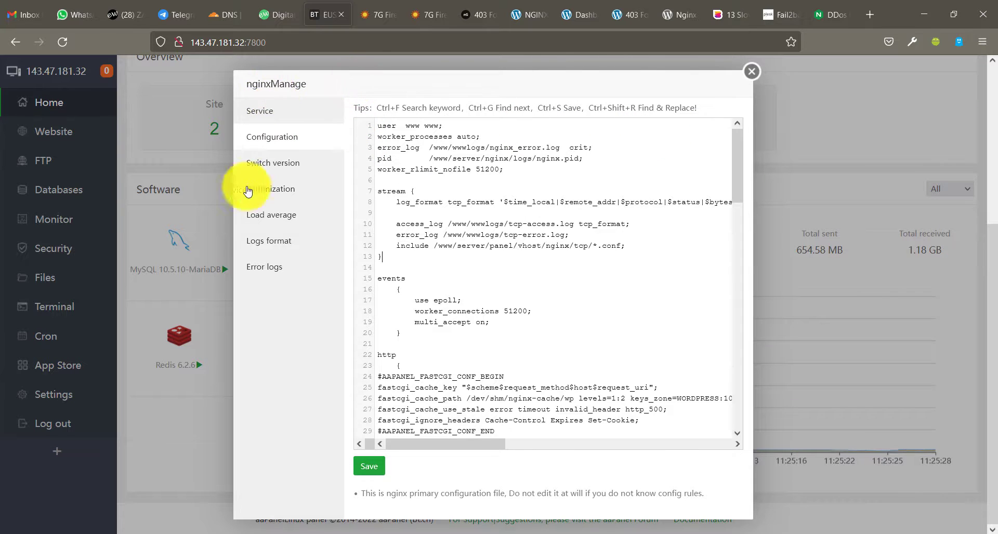
- Reopen the Nginx 1.21.4 settings from the Home dashboard and show the end of the main configuration file
scroll(695, 75, "up", 2)
left_click(751, 72)
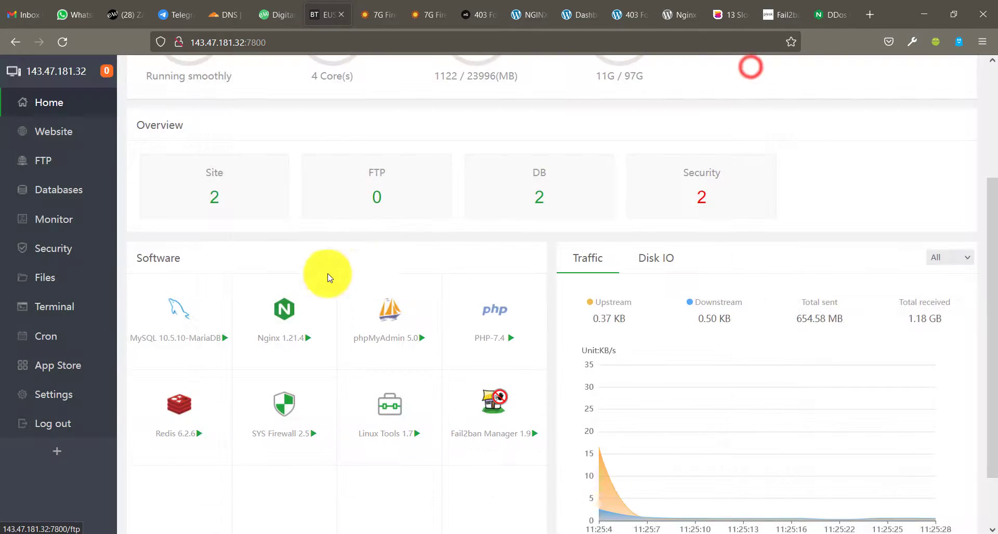
left_click(290, 327)
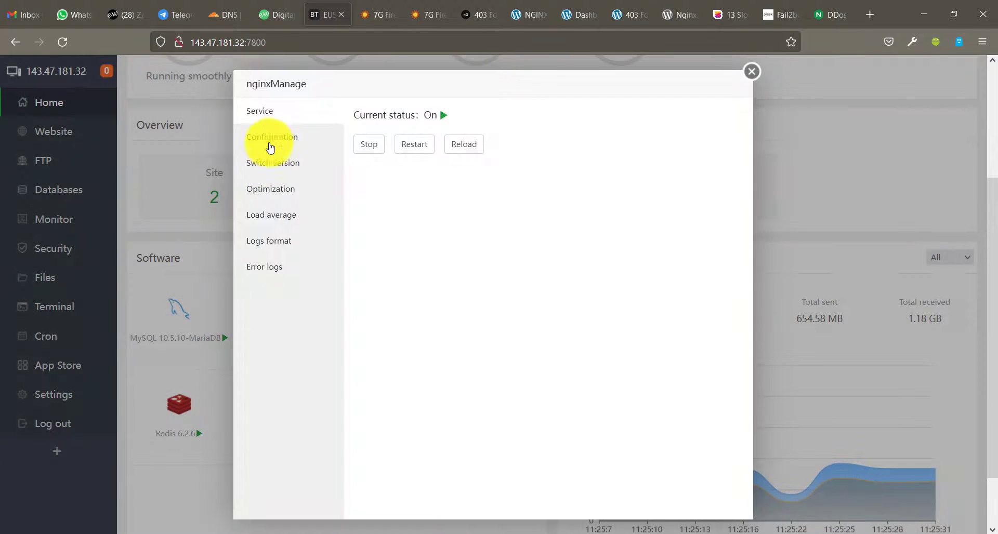
left_click(270, 139)
left_click(464, 214)
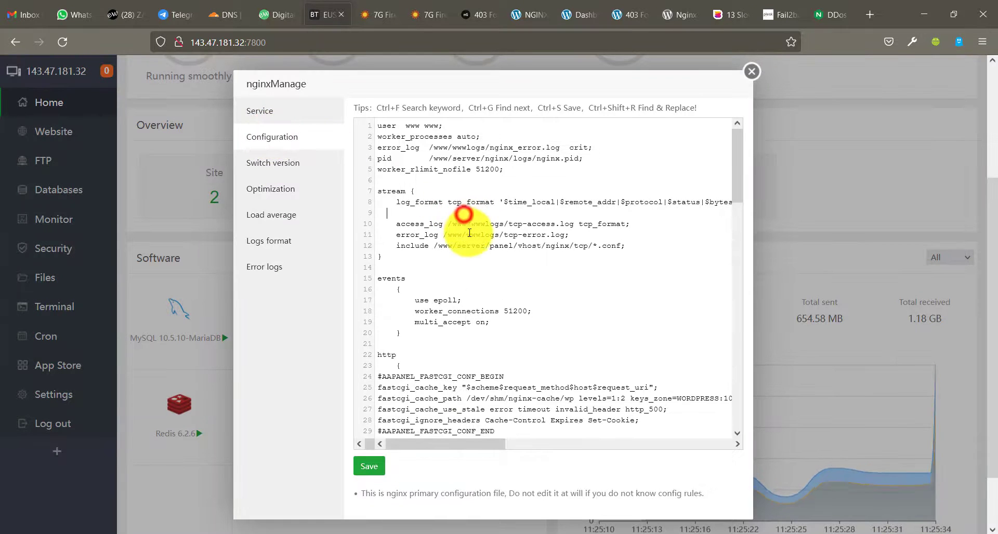
scroll(470, 233, "down", 5)
scroll(469, 233, "down", 12)
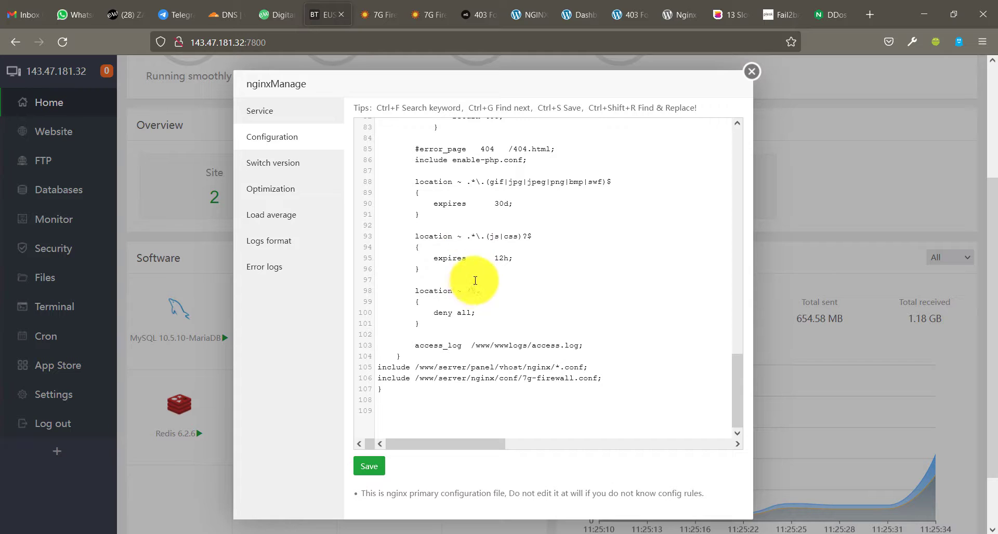
- Check the 7g-firewall.conf path in the Notepad notes and select the matching include line above the Nginx configuration's closing brace
left_click(499, 528)
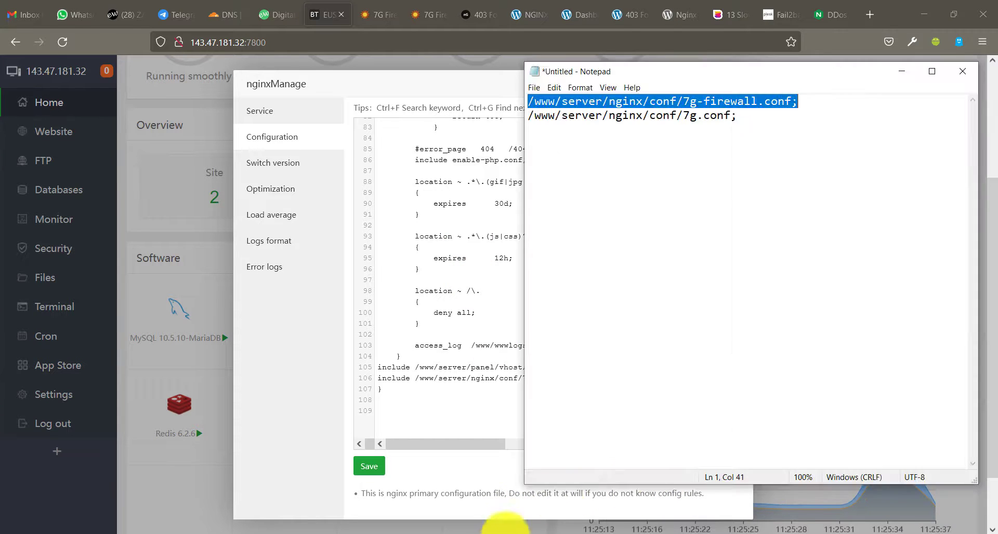
left_click(682, 101)
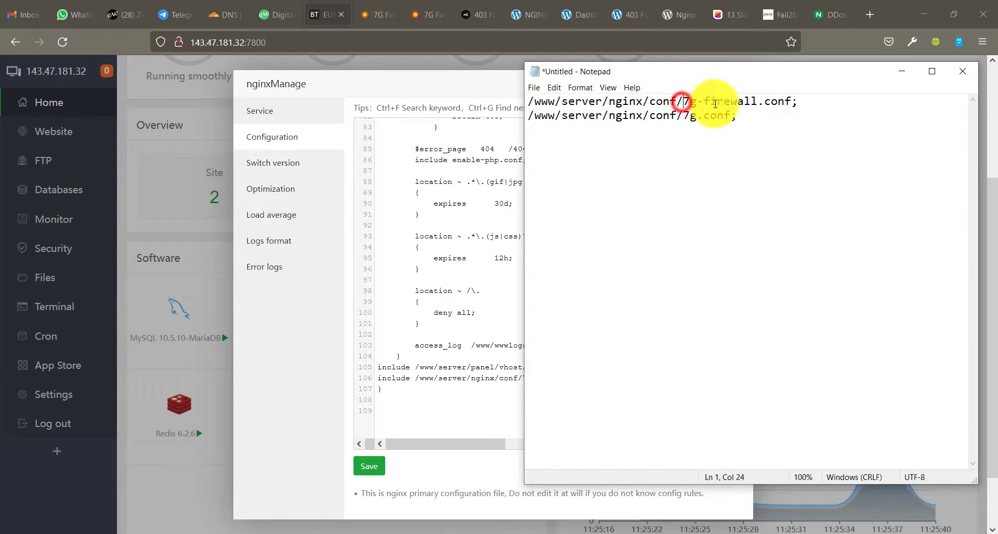
left_click(441, 378)
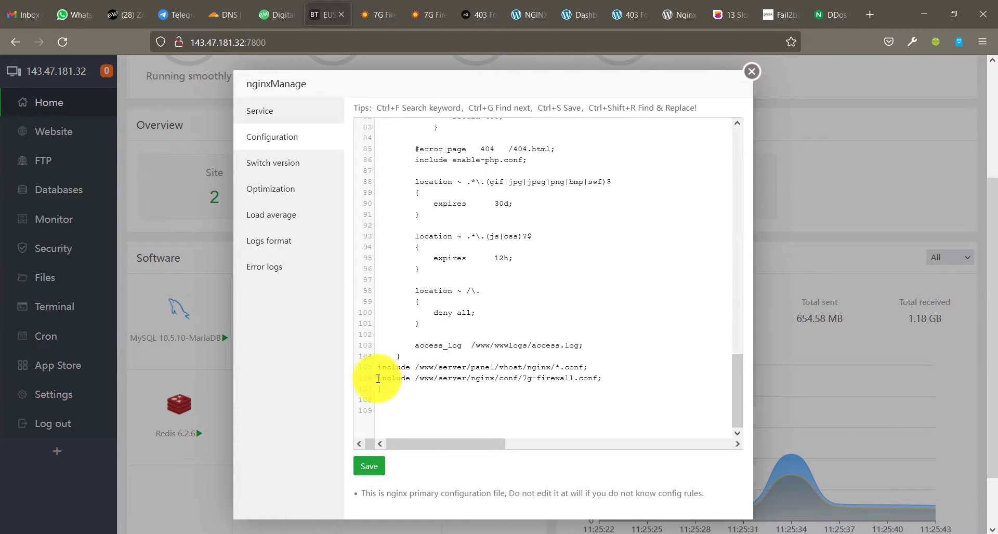
left_click_drag(377, 378, 603, 378)
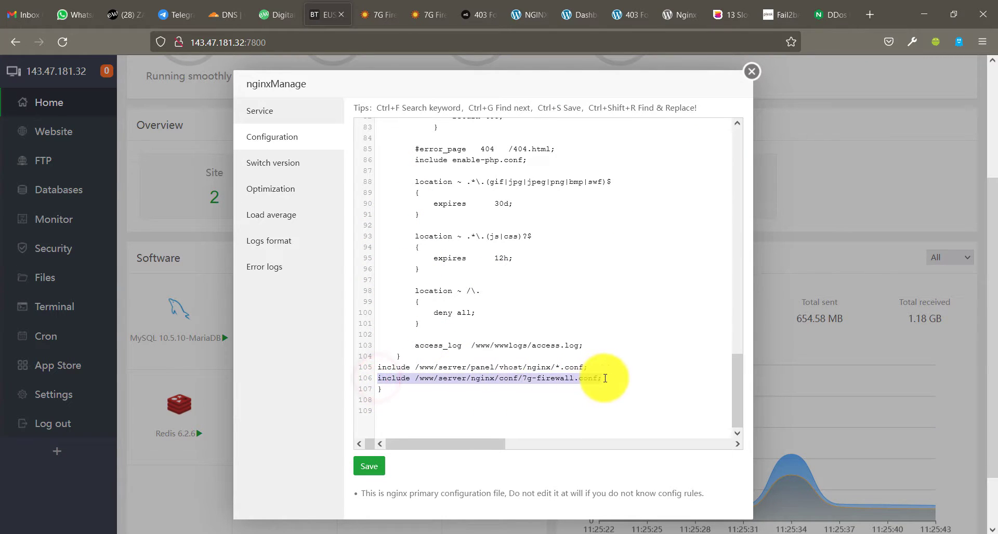
- Save the main Nginx configuration with the line include /www/server/nginx/conf/7g-firewall.conf; and close the Nginx settings
left_click(414, 382)
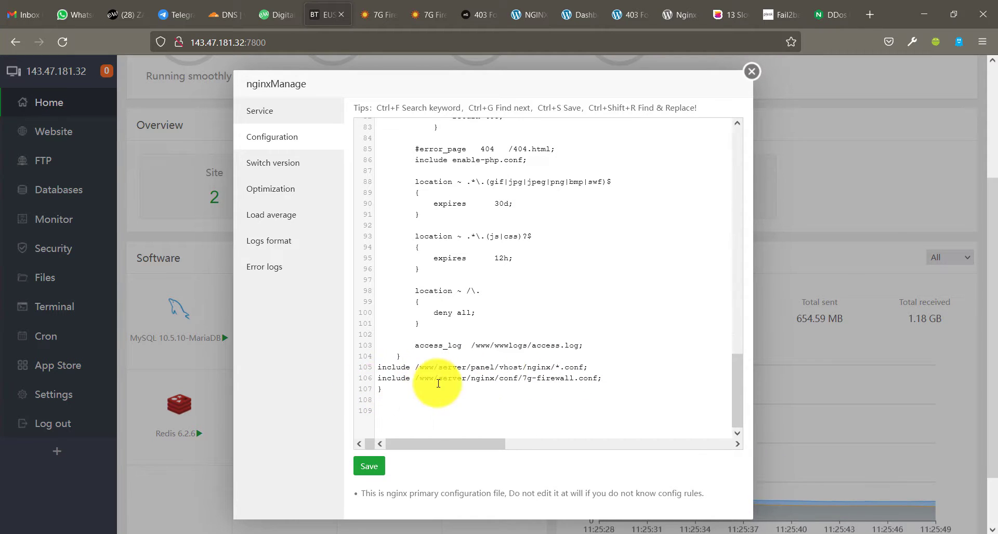
left_click(418, 379)
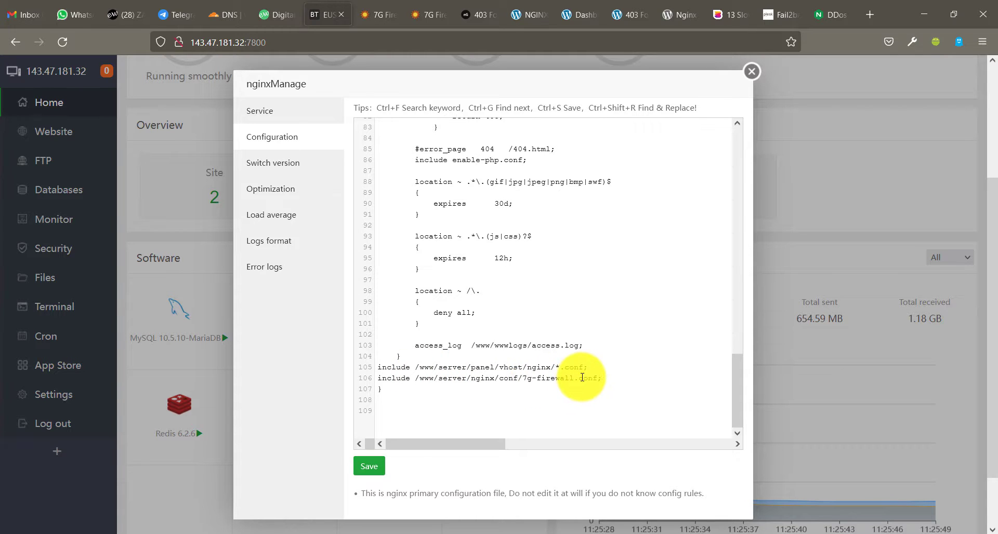
left_click(601, 378)
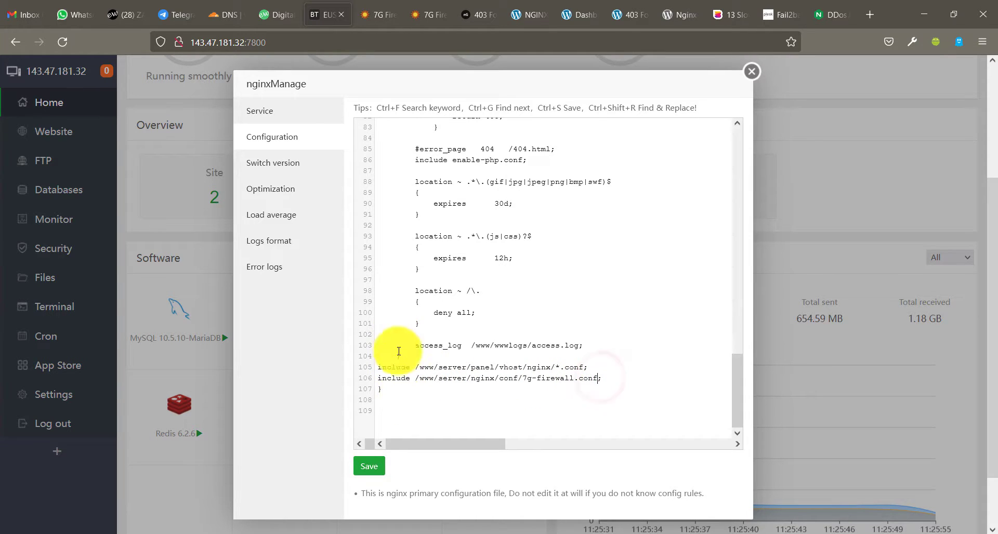
left_click(372, 467)
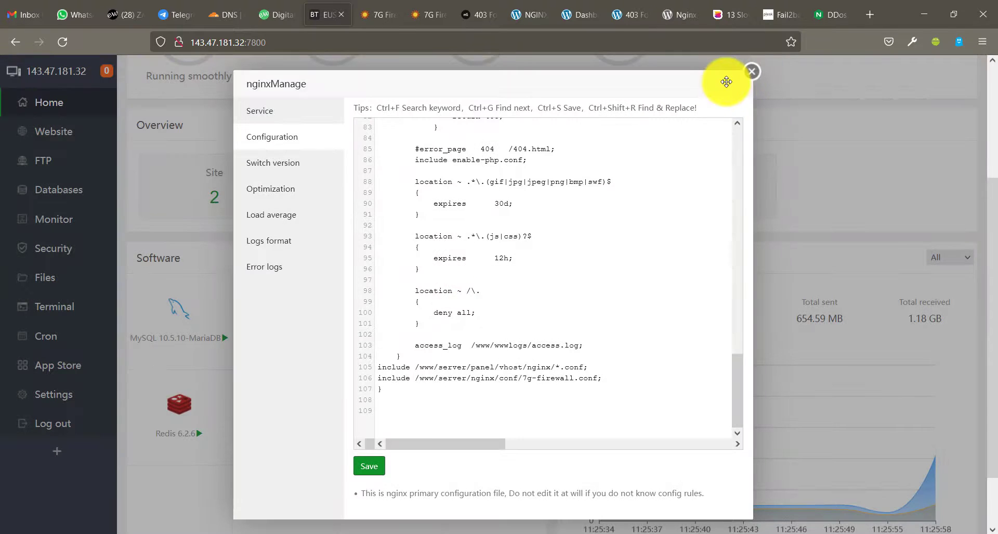
left_click(750, 73)
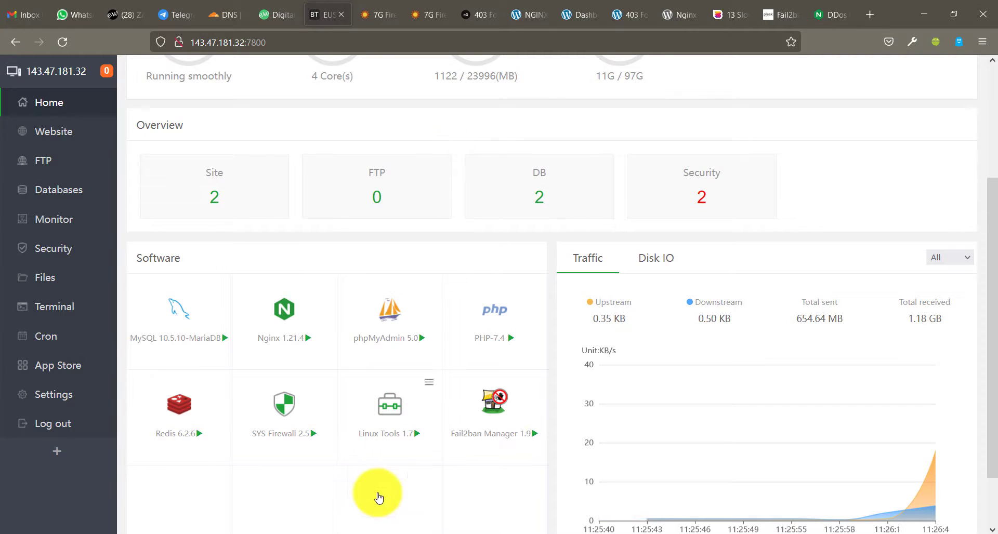
- Review the 7g.conf path in the Notepad notes, and return to aaPanel to show its website list
left_click(483, 530)
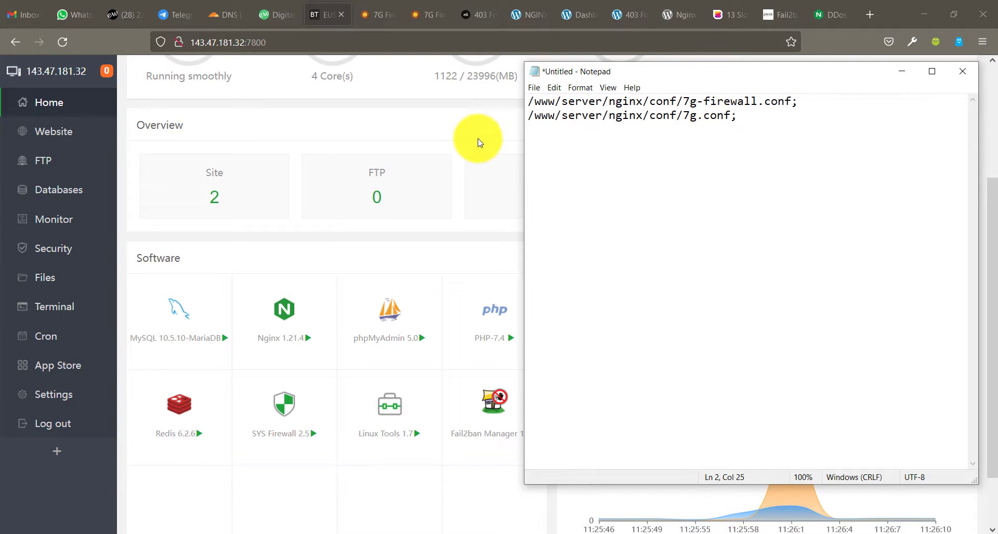
left_click(742, 117)
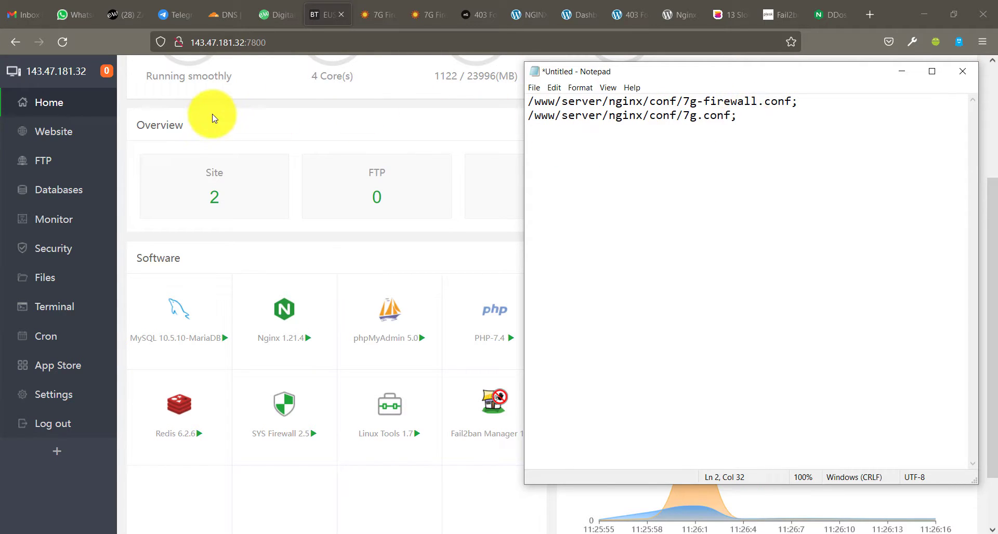
left_click(67, 136)
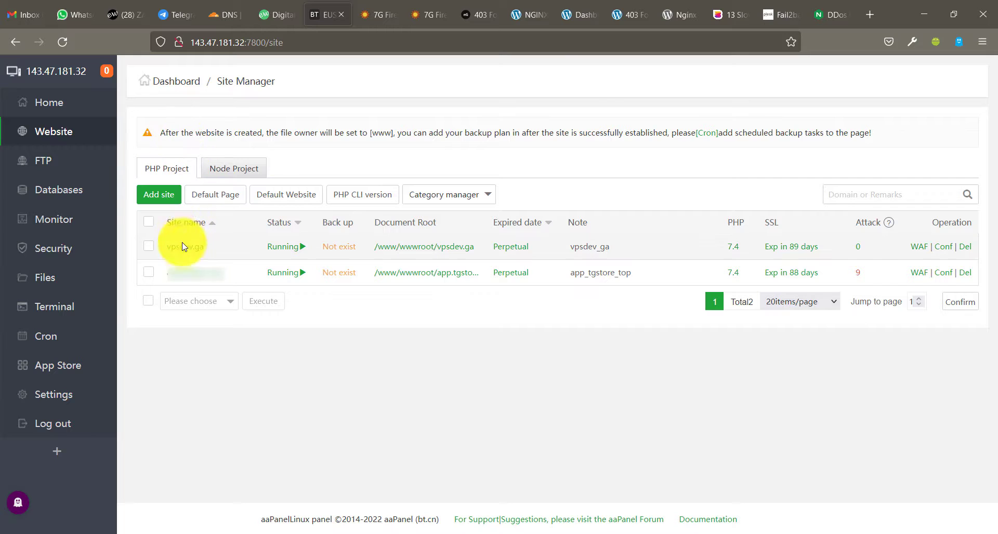
left_click(187, 248)
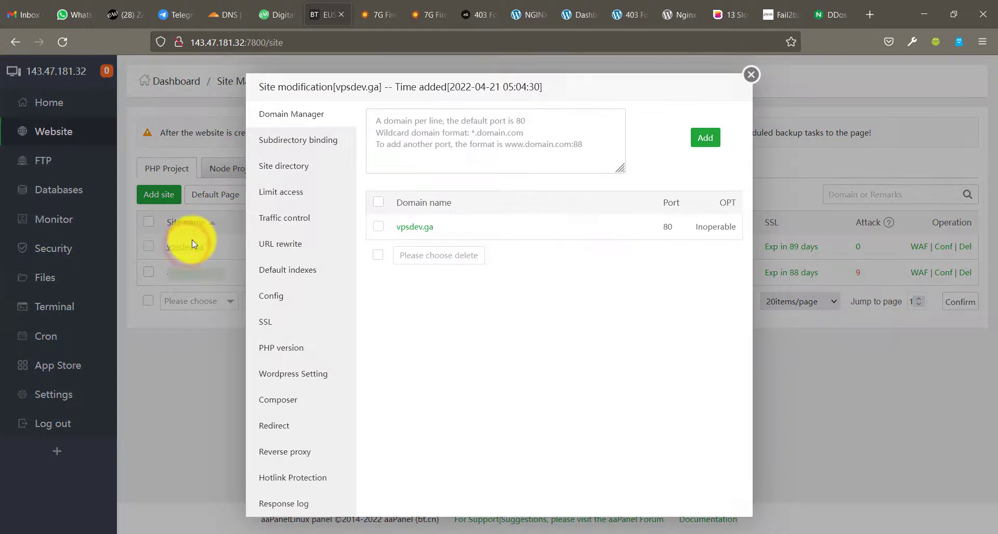
left_click_drag(289, 85, 253, 87)
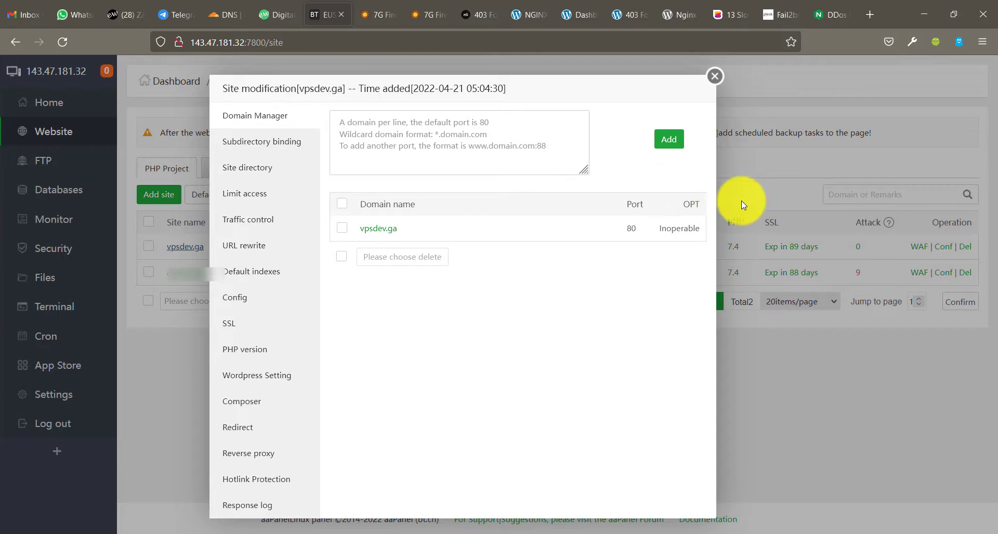
left_click(715, 80)
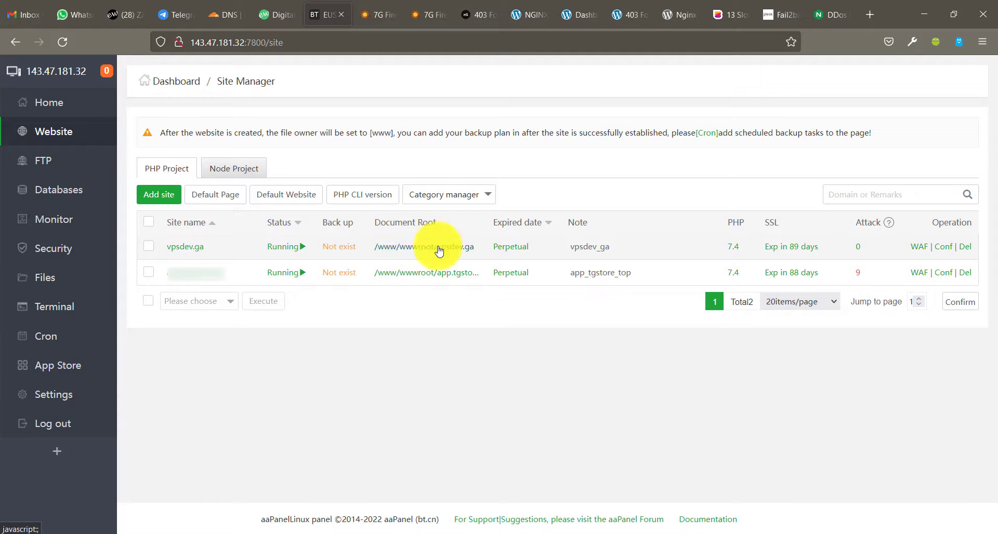
- Open the configuration file of the vpsdev.ga site and show its last lines
left_click(944, 247)
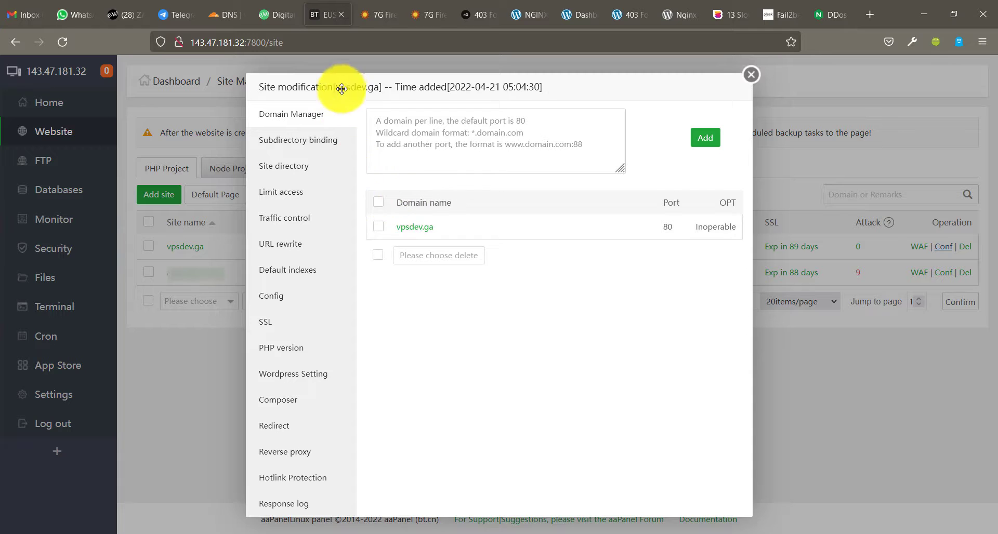
left_click_drag(342, 85, 323, 75)
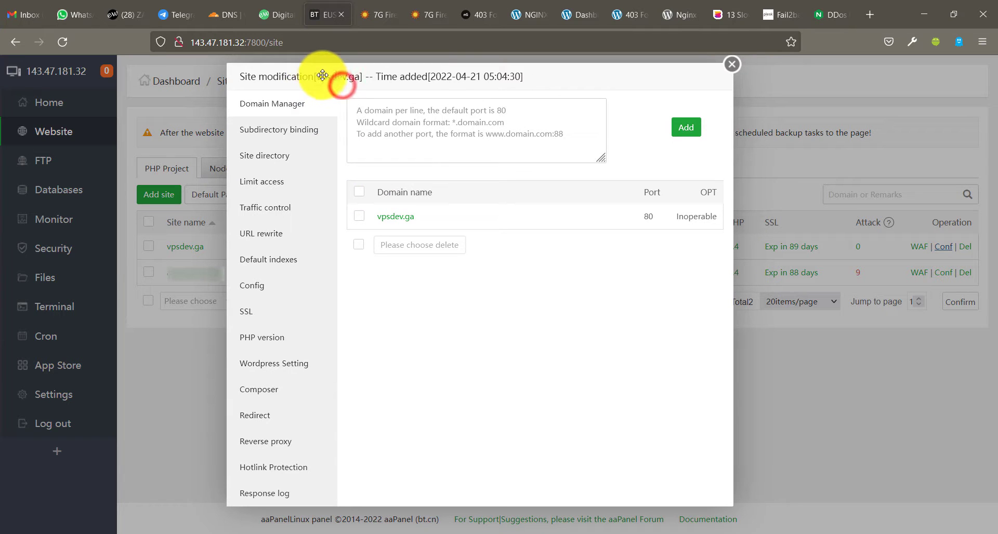
left_click(267, 289)
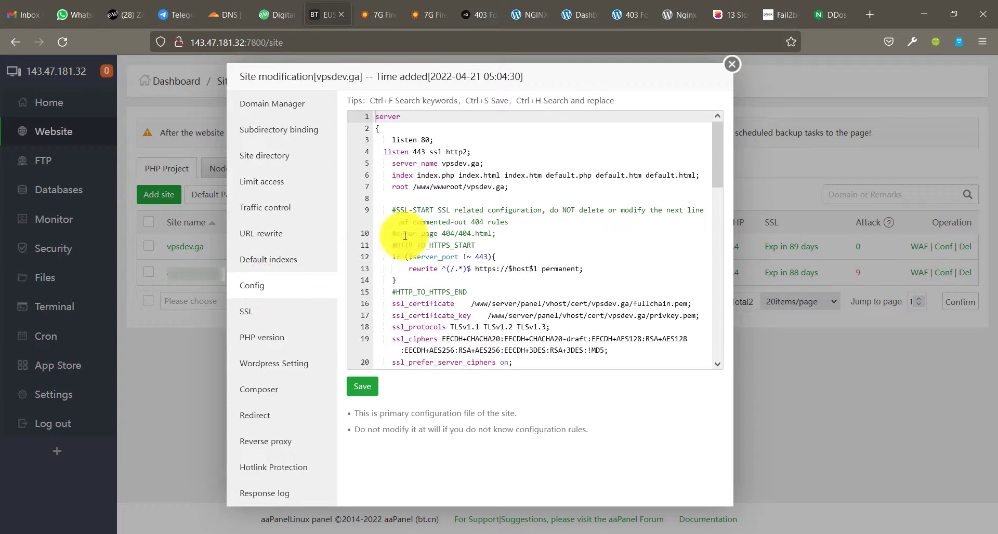
left_click(493, 143)
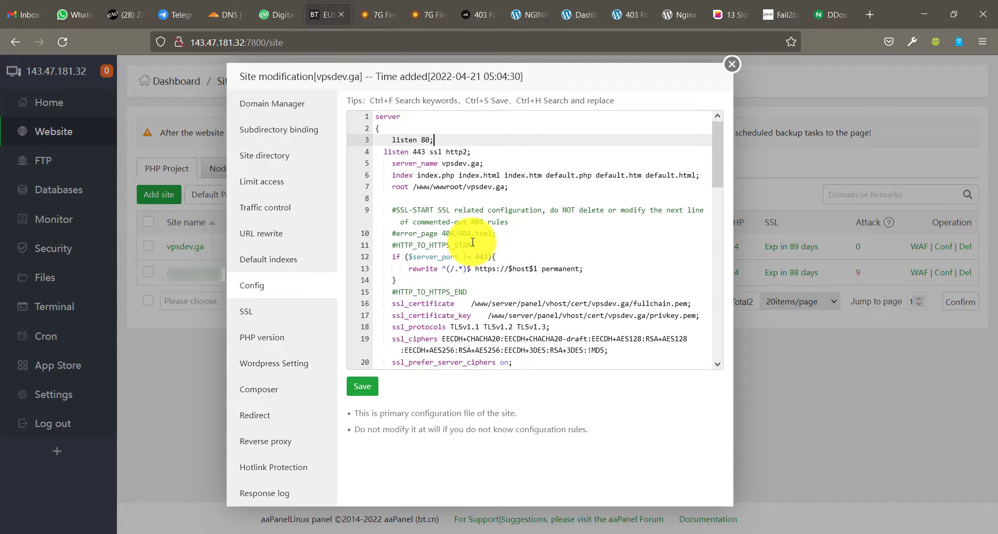
scroll(473, 242, "down", 15)
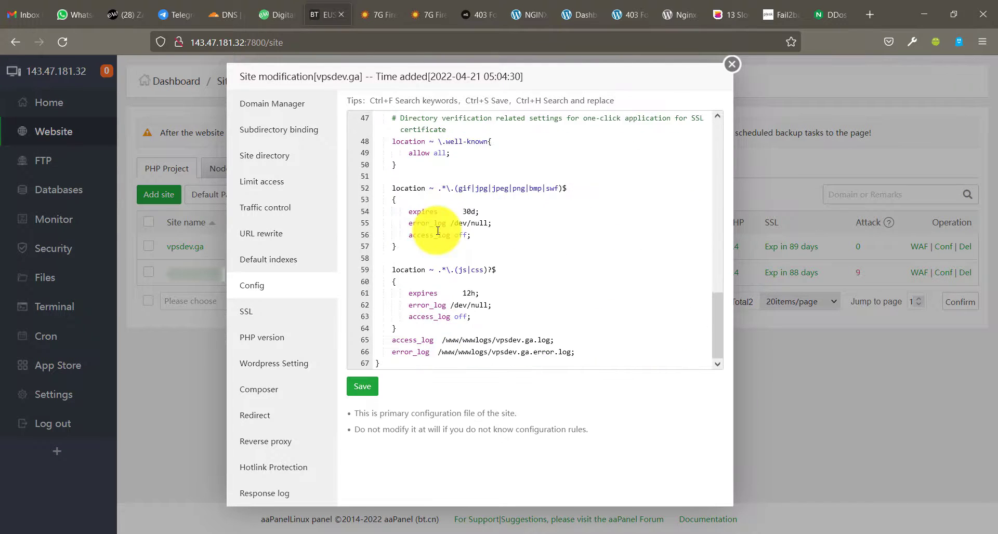
- Switch to the Notepad notes and copy the line /www/server/nginx/conf/7g.conf;
left_click(504, 527)
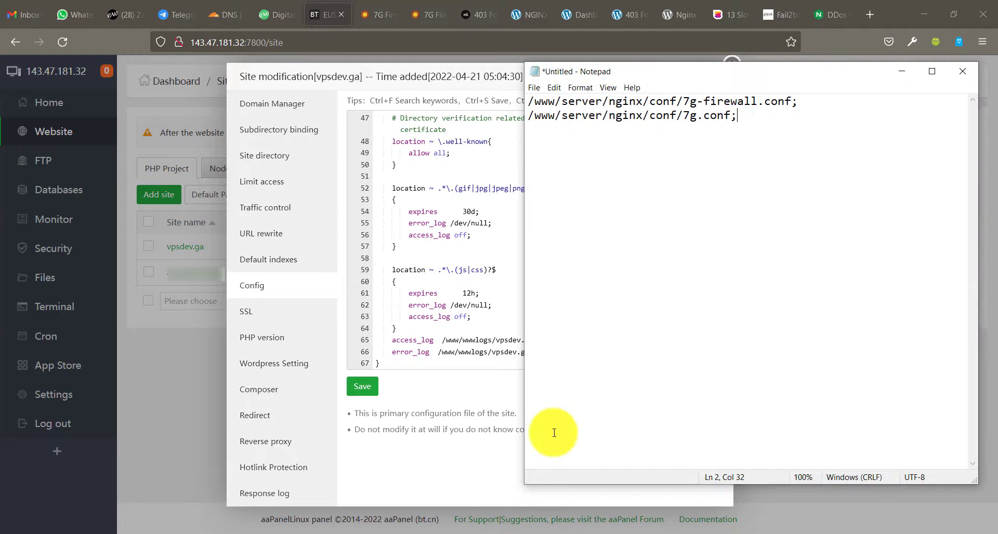
left_click_drag(738, 116, 525, 118)
right_click(570, 112)
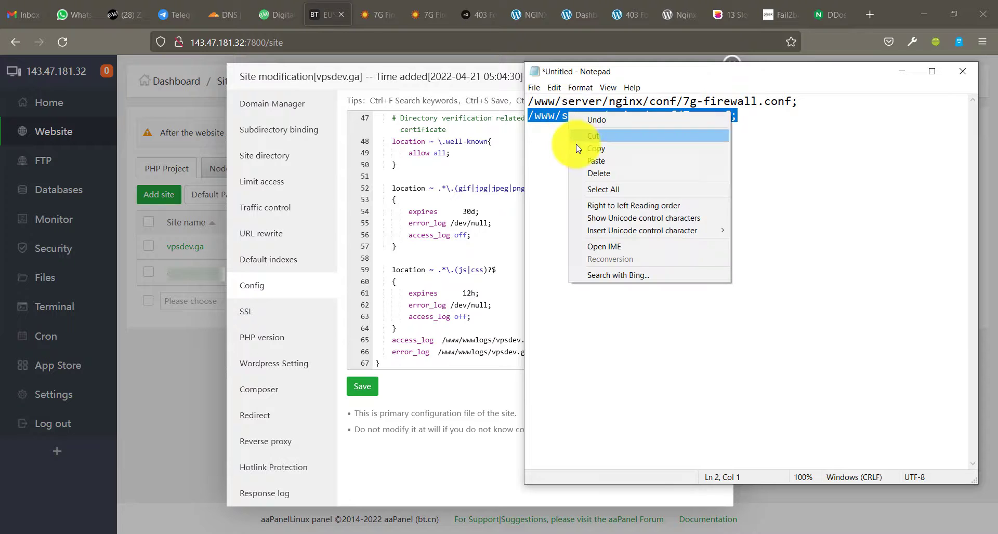
left_click(577, 148)
- Add include /www/server/nginx/conf/7g.conf; below the error_log line in the vpsdev.ga configuration, save it and close the site settings
left_click(479, 343)
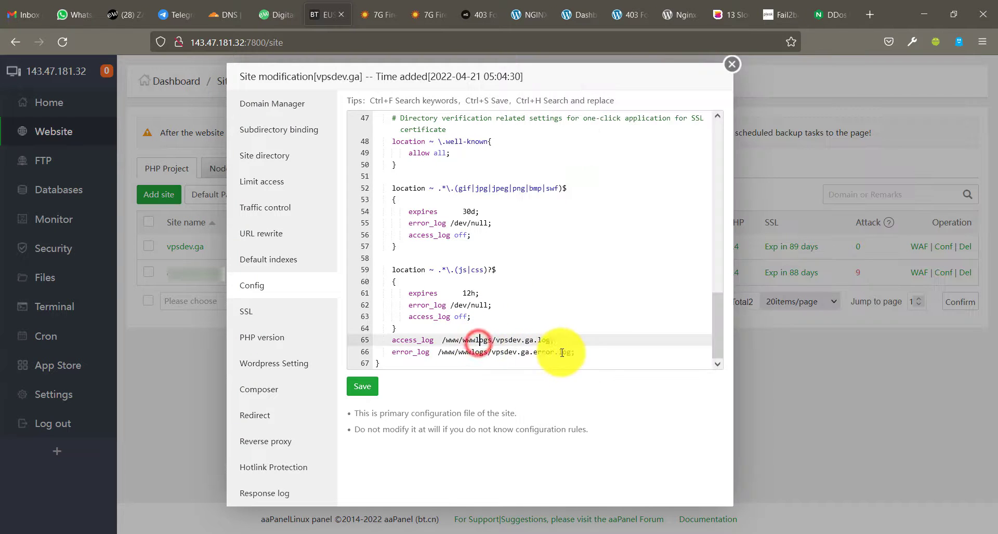
left_click(579, 352)
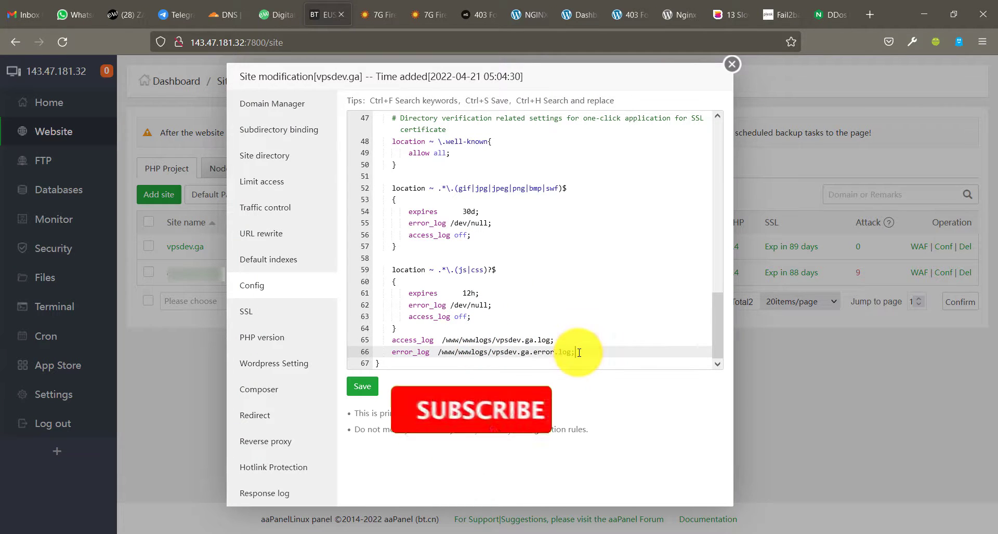
key("Return")
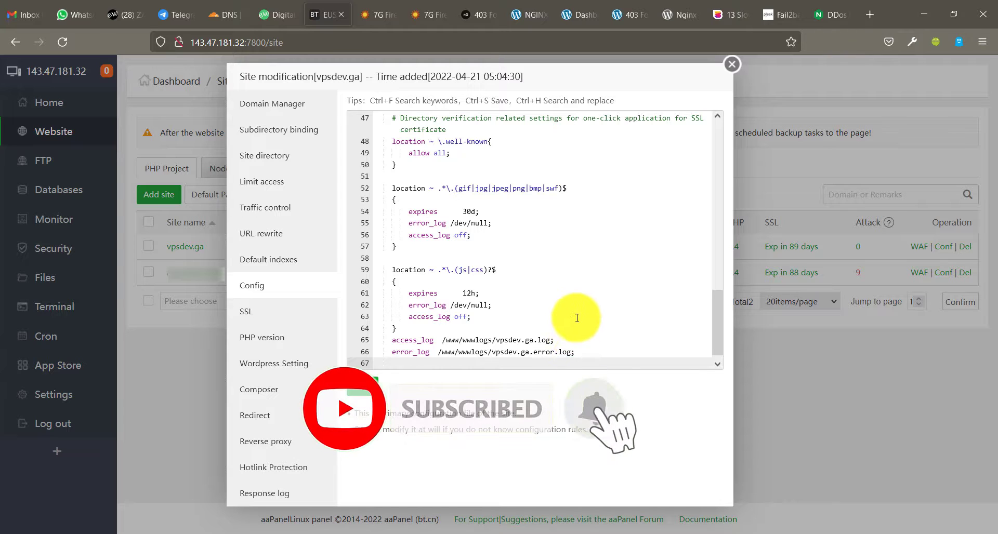
scroll(577, 322, "down", 1)
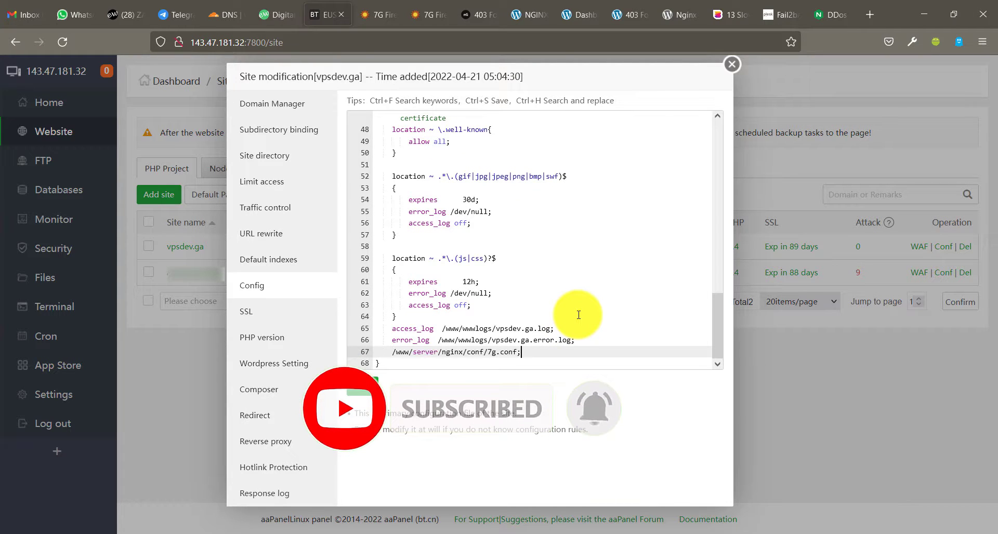
left_click(393, 352)
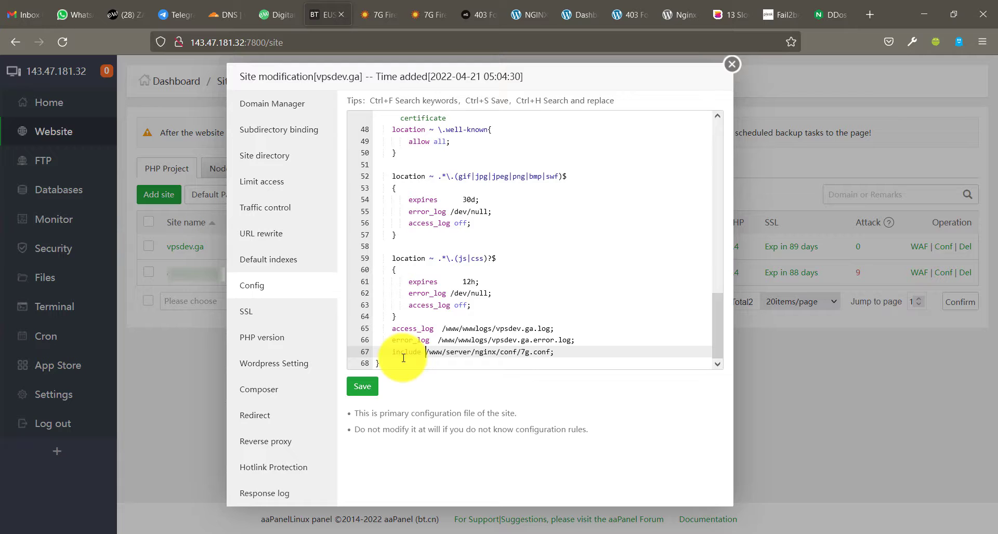
left_click(363, 387)
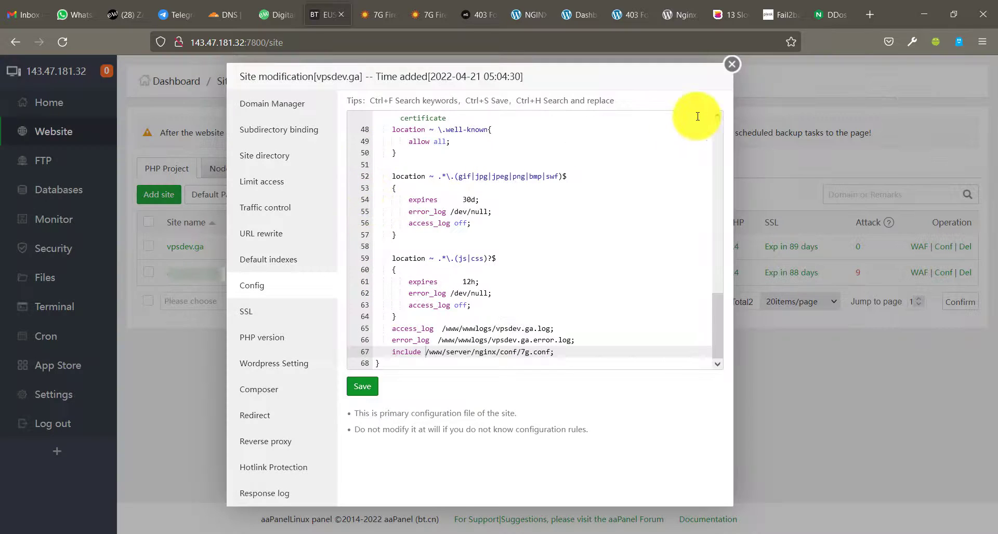
left_click(732, 65)
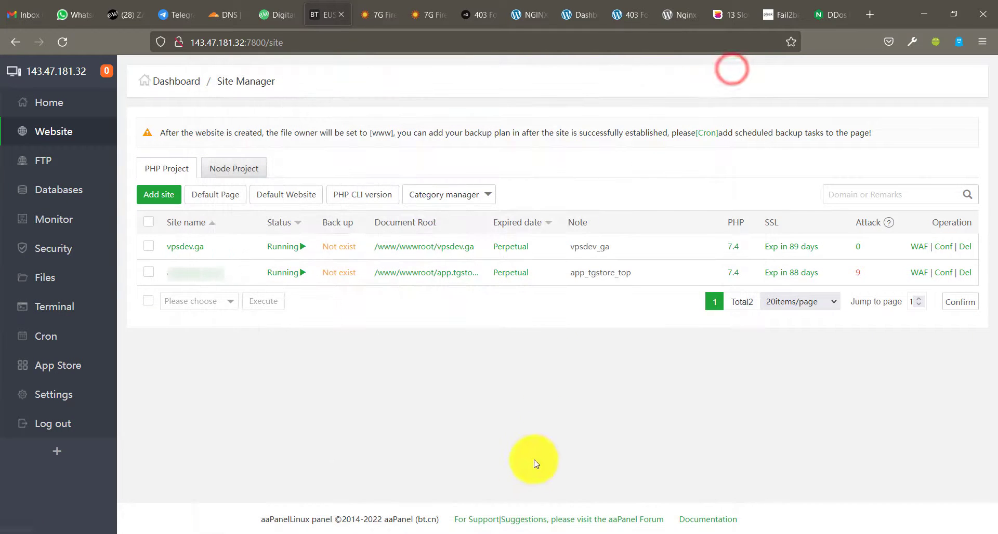
- Return to the aaPanel Home dashboard and bring up the Notepad notes with the two conf paths
left_click(507, 530)
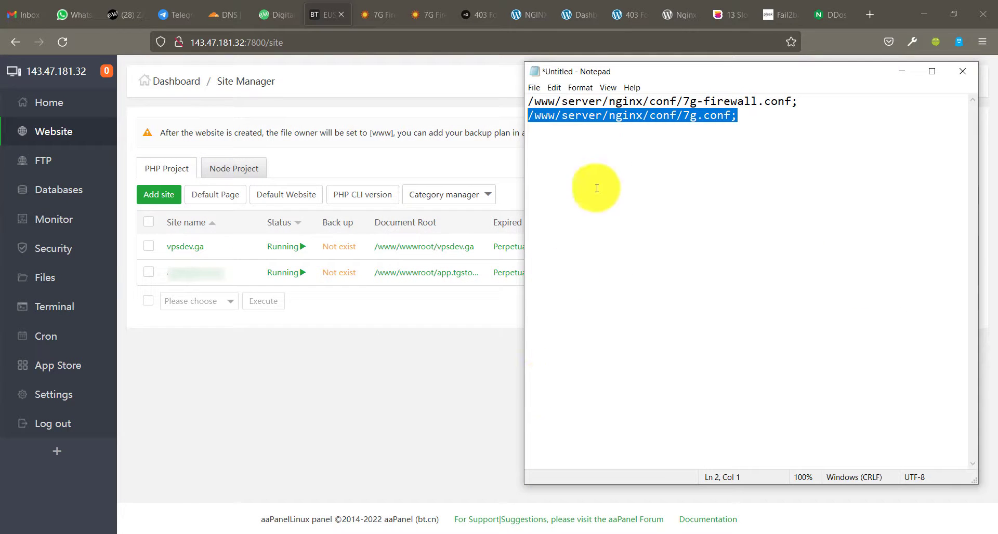
left_click(72, 101)
left_click(499, 530)
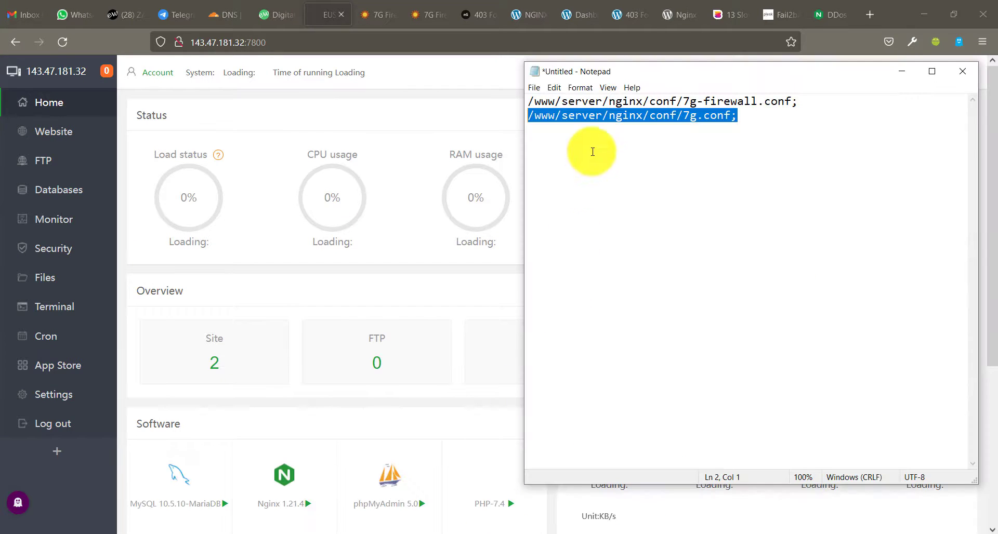
- Move the Notepad window out of the way, then reload the Nginx service and dismiss the message
left_click(558, 101)
left_click_drag(632, 71, 504, 99)
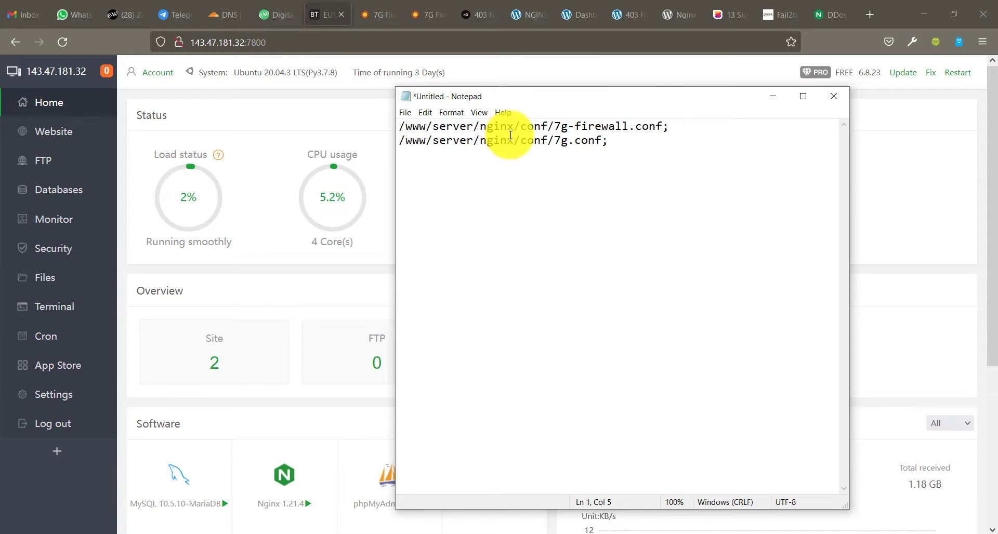
left_click(283, 480)
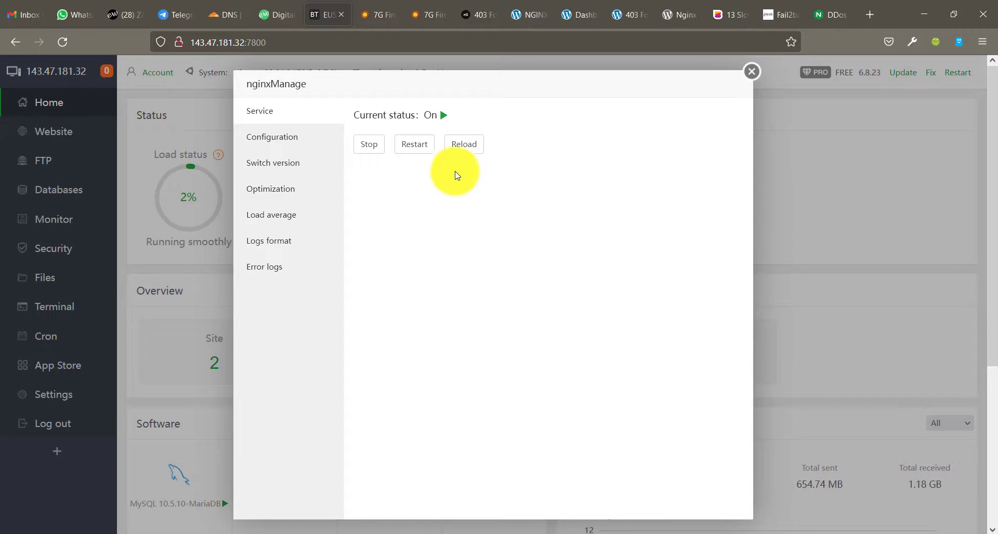
left_click(460, 145)
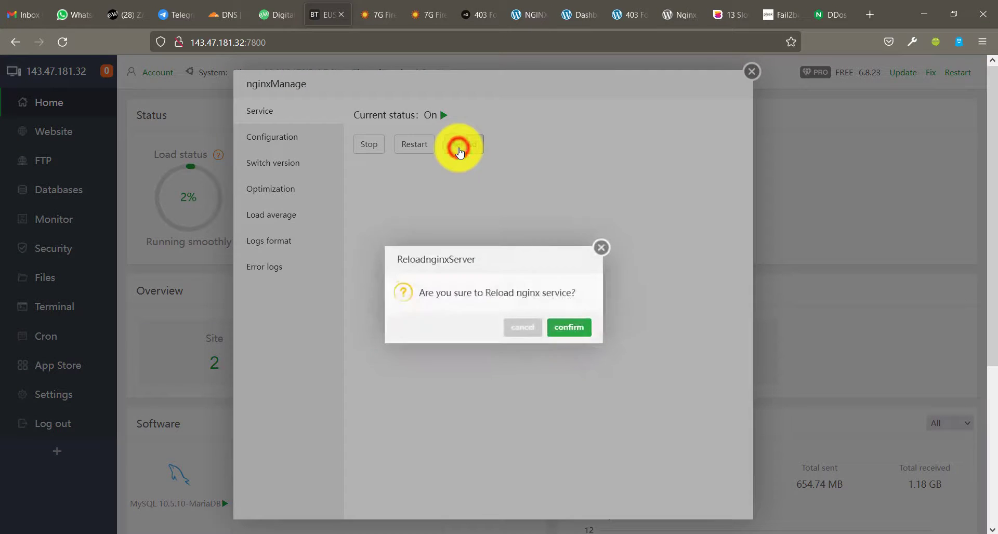
left_click(567, 329)
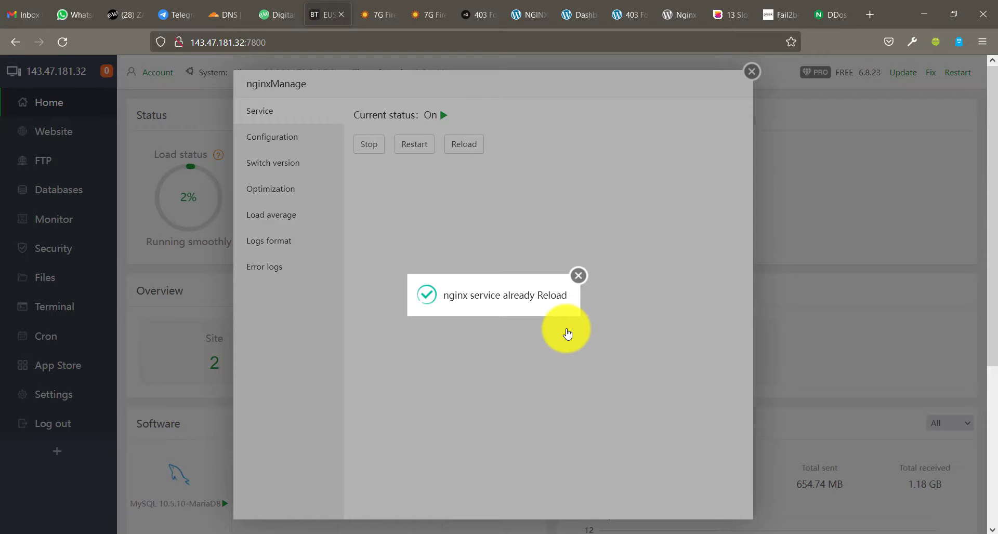
left_click(578, 276)
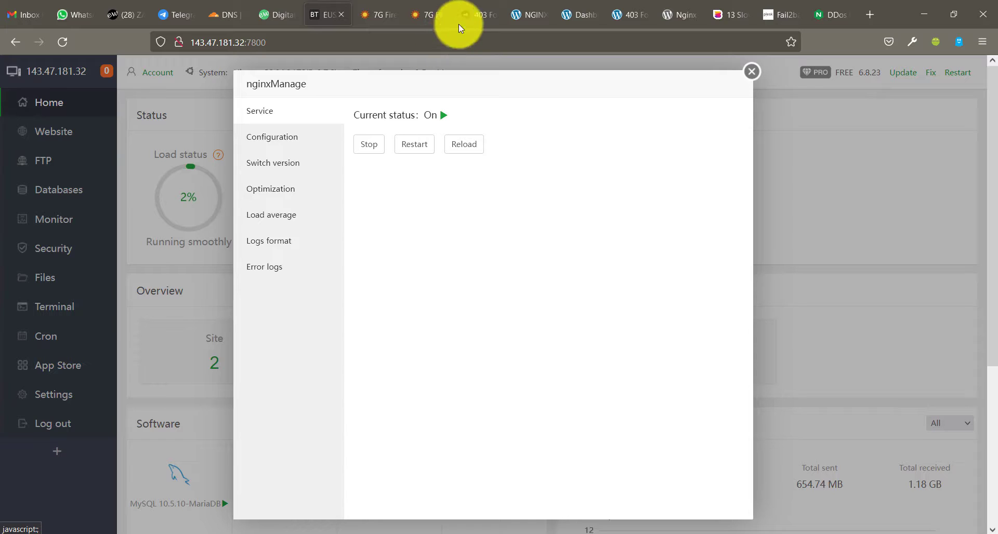
left_click(523, 14)
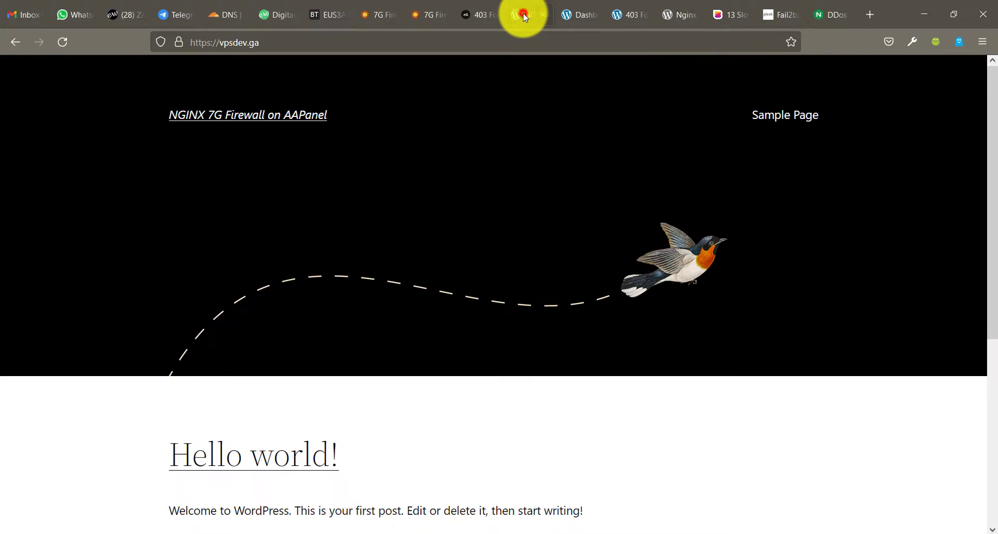
left_click(329, 41)
left_click(314, 40)
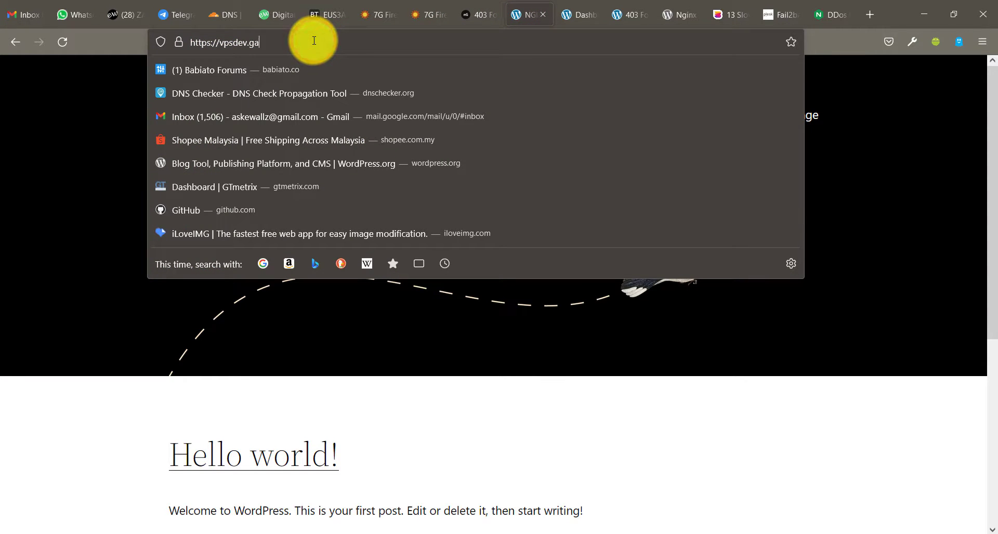
type("/")
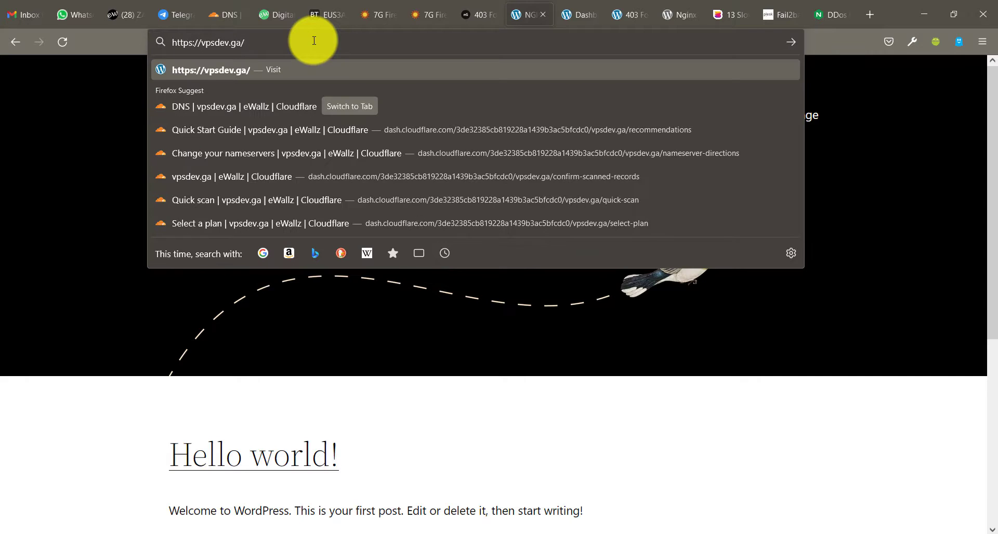
type("?fullclic")
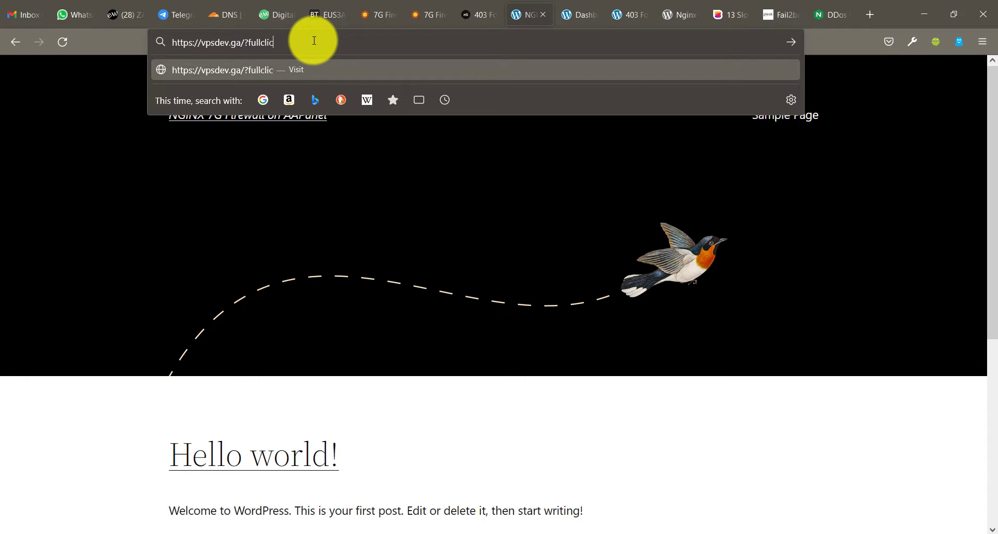
type("k")
key("Return")
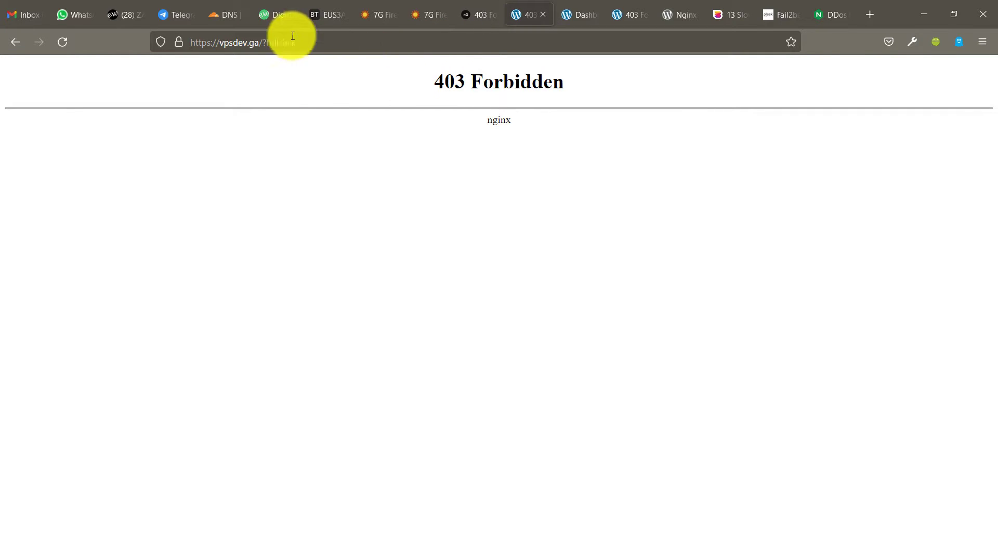
- Comment out the include /www/server/nginx/conf/7g.conf; line with # in the vpsdev.ga configuration, save it and close the site settings
left_click(328, 17)
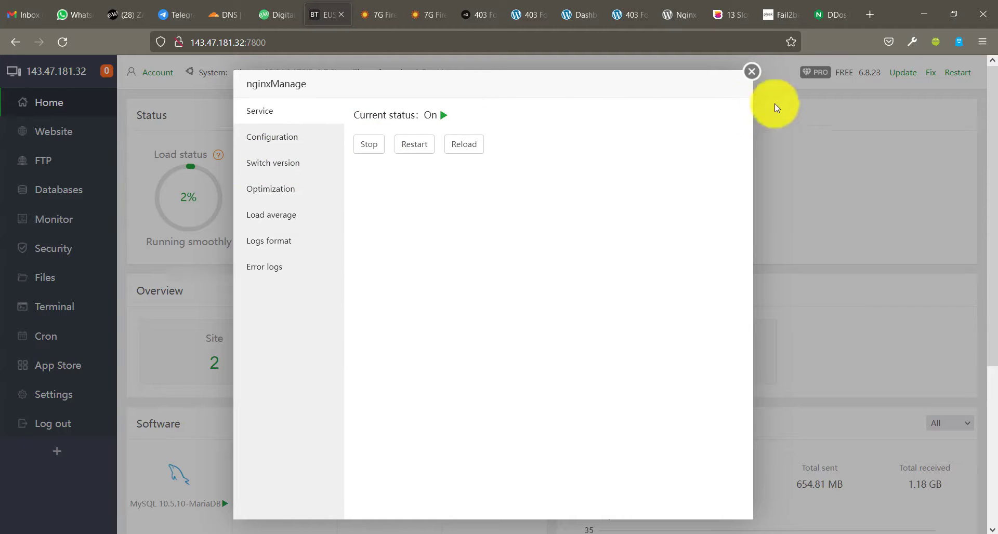
left_click(752, 77)
left_click(95, 134)
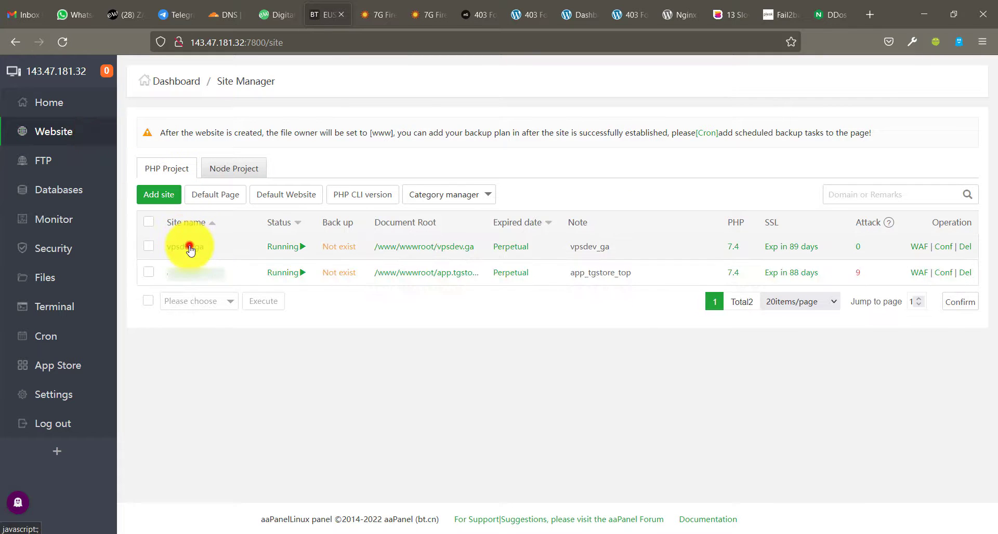
left_click(190, 248)
left_click(295, 296)
scroll(456, 287, "down", 10)
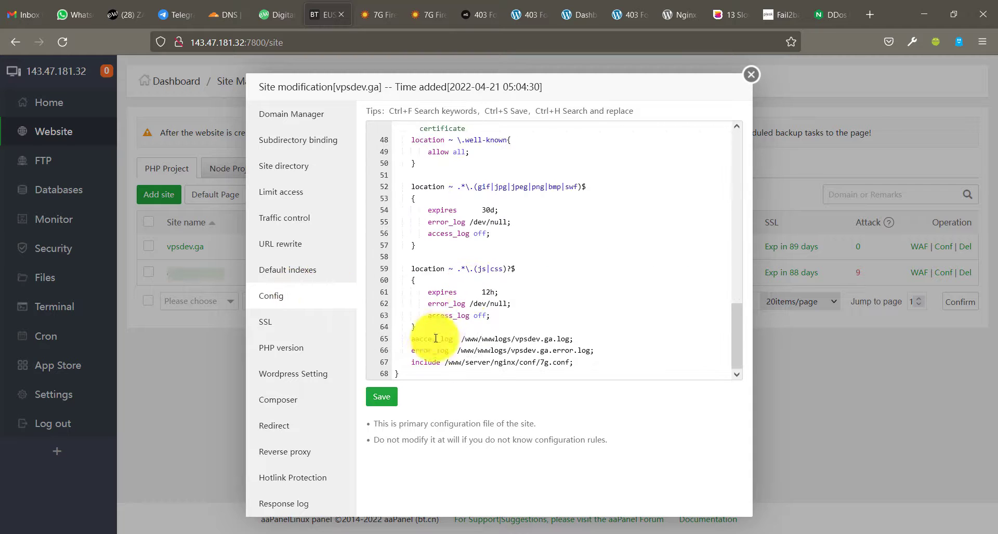
left_click(394, 362)
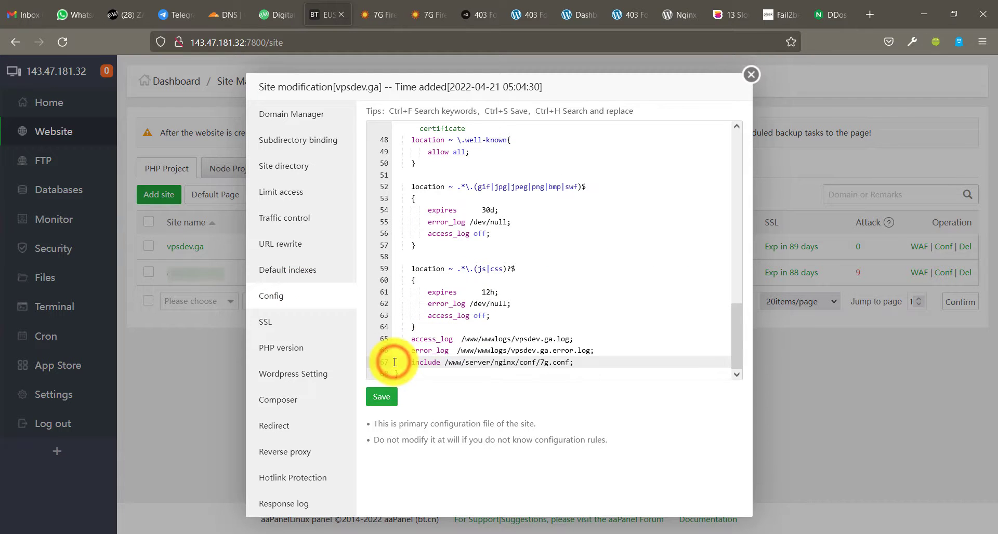
left_click(390, 400)
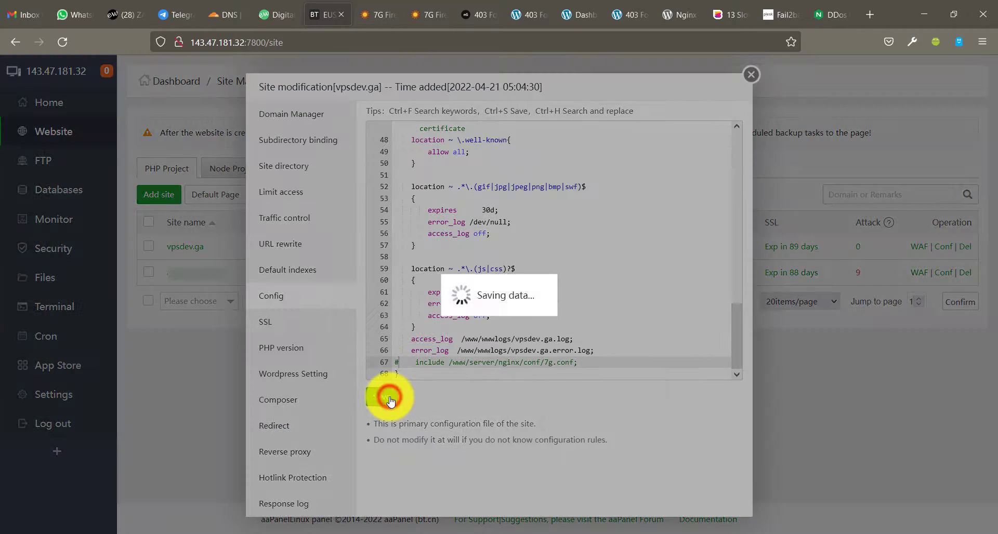
left_click(752, 75)
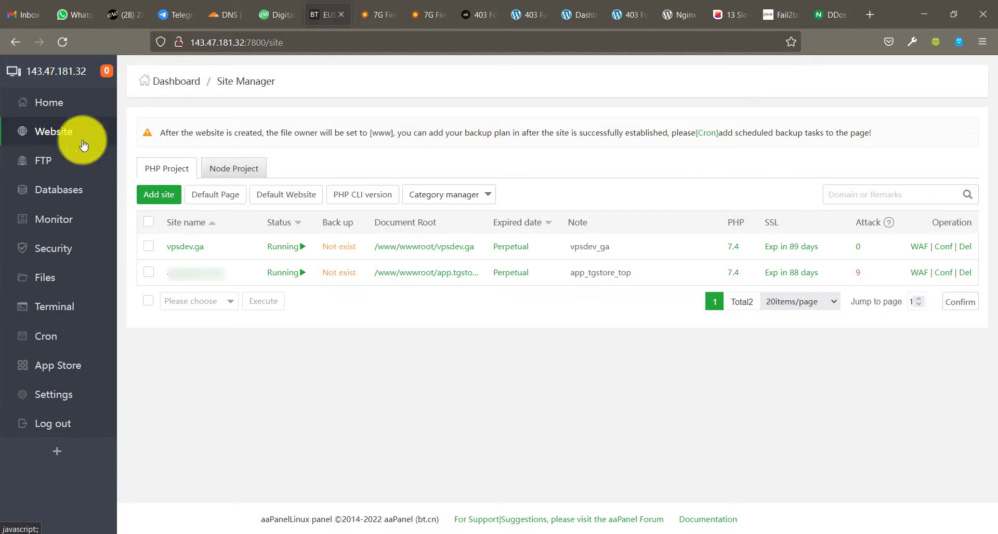
- Try to comment out the include /www/server/nginx/conf/7g-firewall.conf; line with # in the main Nginx configuration and save it
left_click(78, 102)
scroll(267, 306, "down", 5)
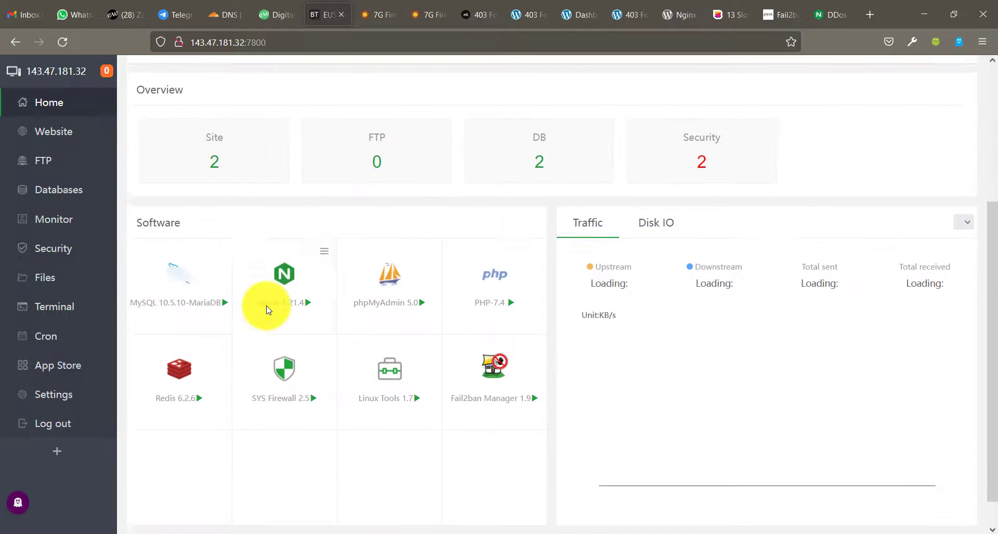
left_click(279, 285)
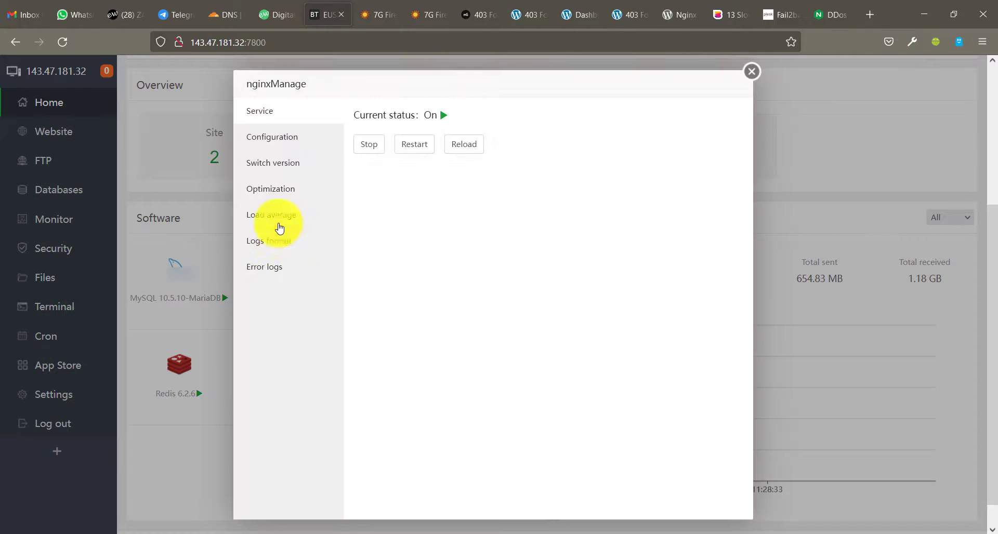
left_click(274, 136)
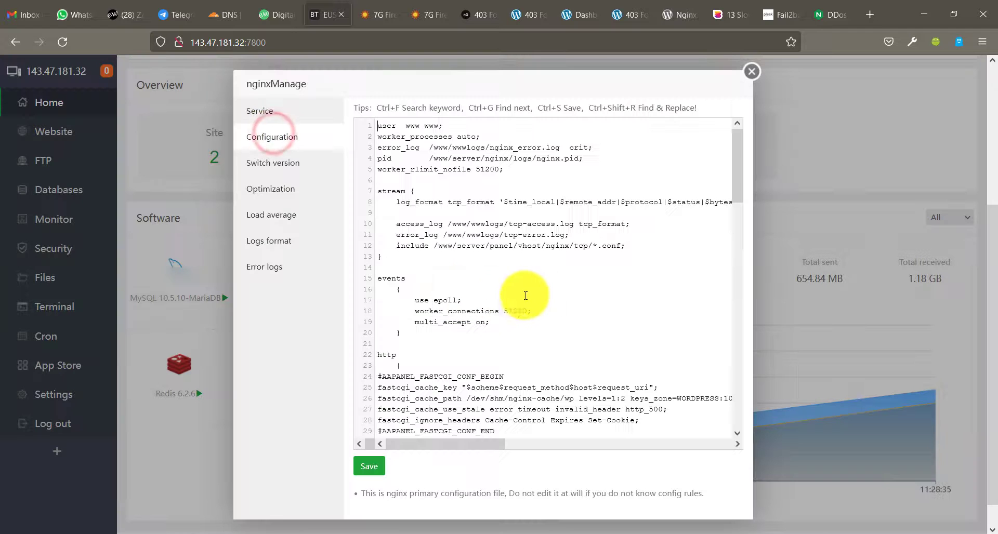
left_click_drag(737, 144, 717, 378)
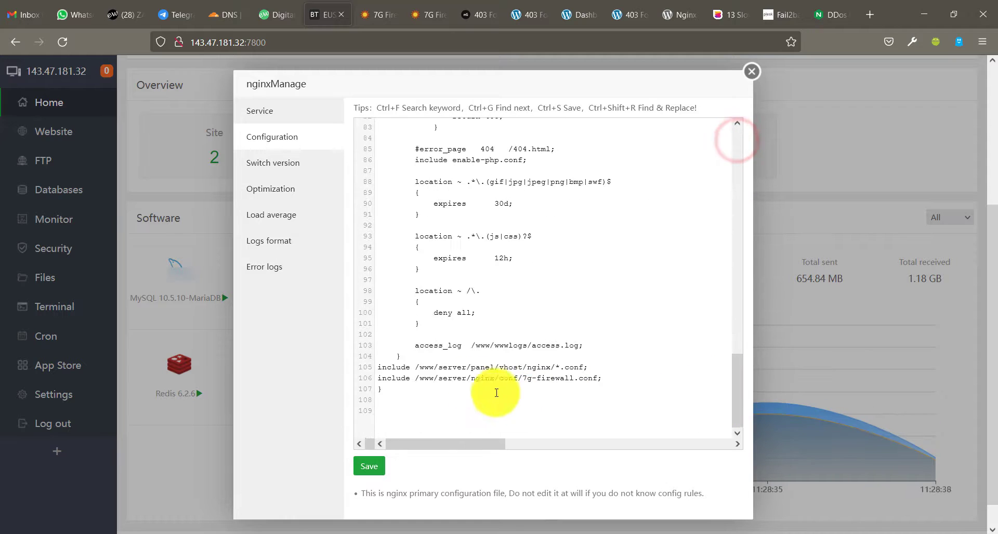
left_click(376, 379)
type("#")
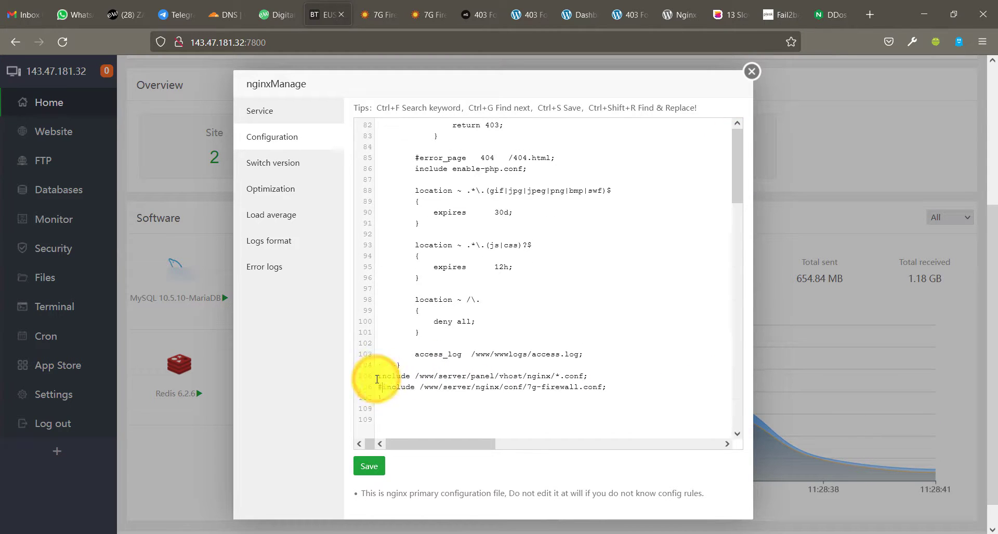
left_click(369, 466)
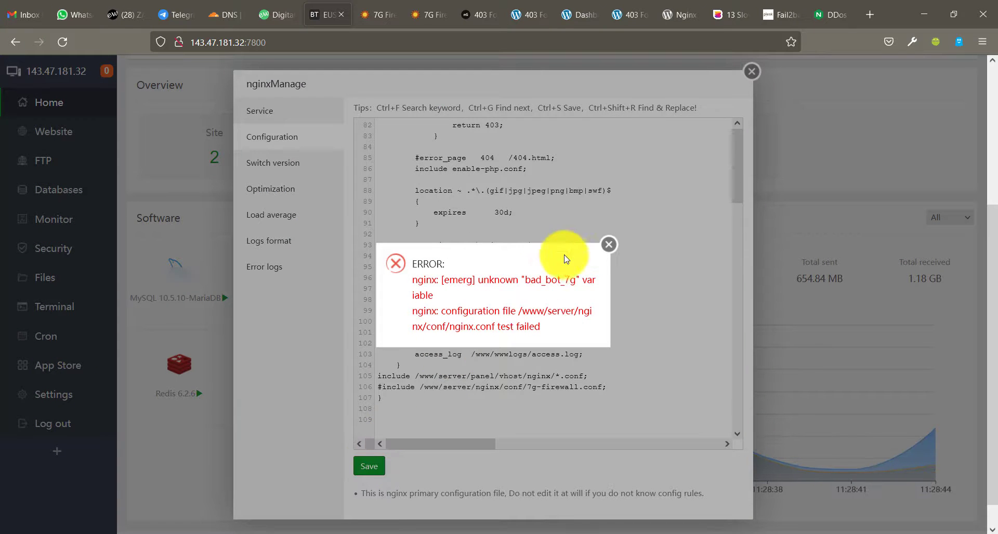
left_click(615, 249)
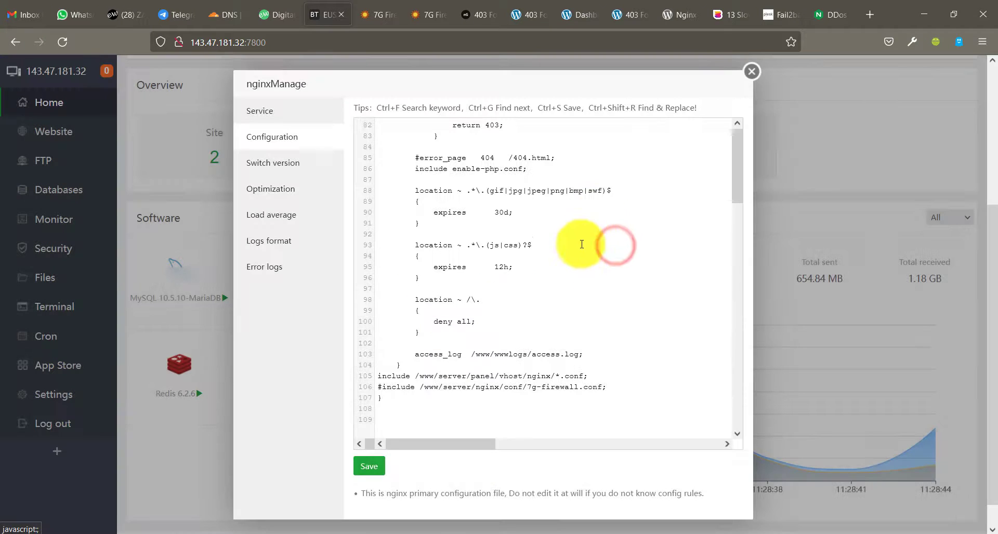
left_click(752, 73)
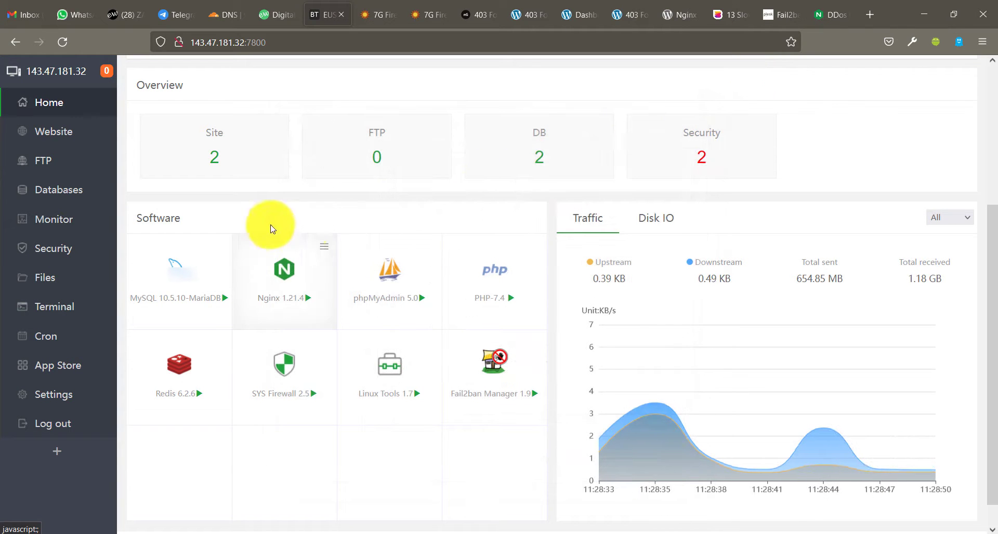
- Reload the Nginx service again from its management dialog and confirm the reload
left_click(287, 290)
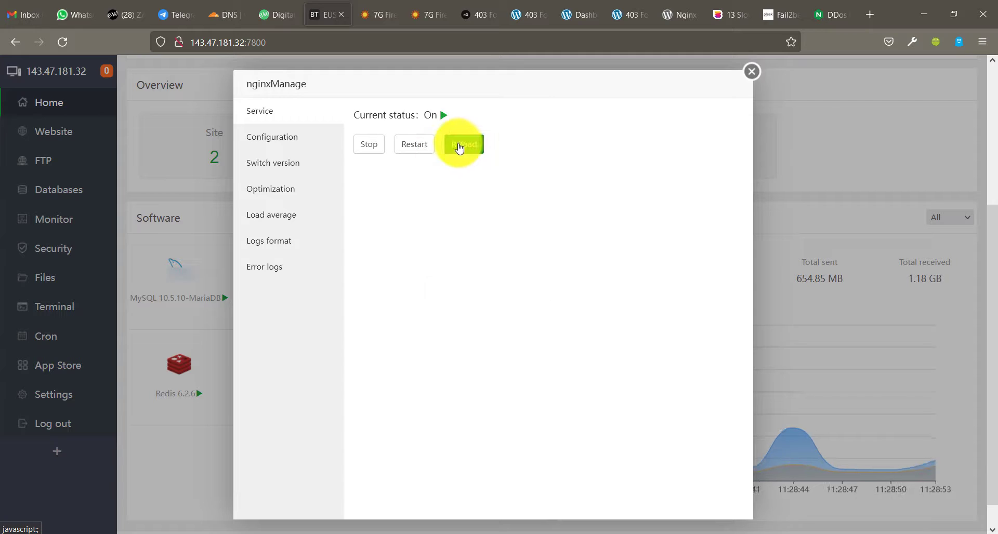
left_click(459, 145)
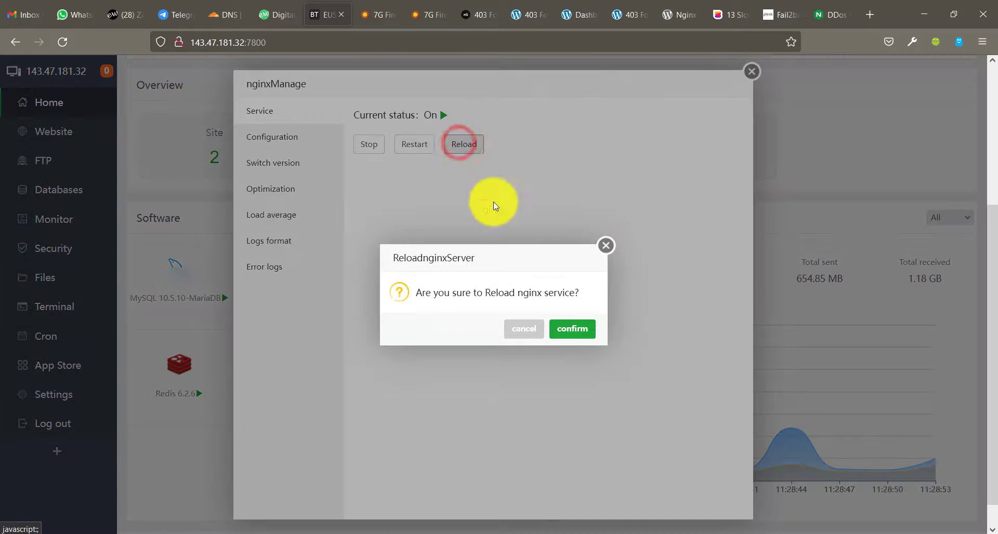
left_click(559, 333)
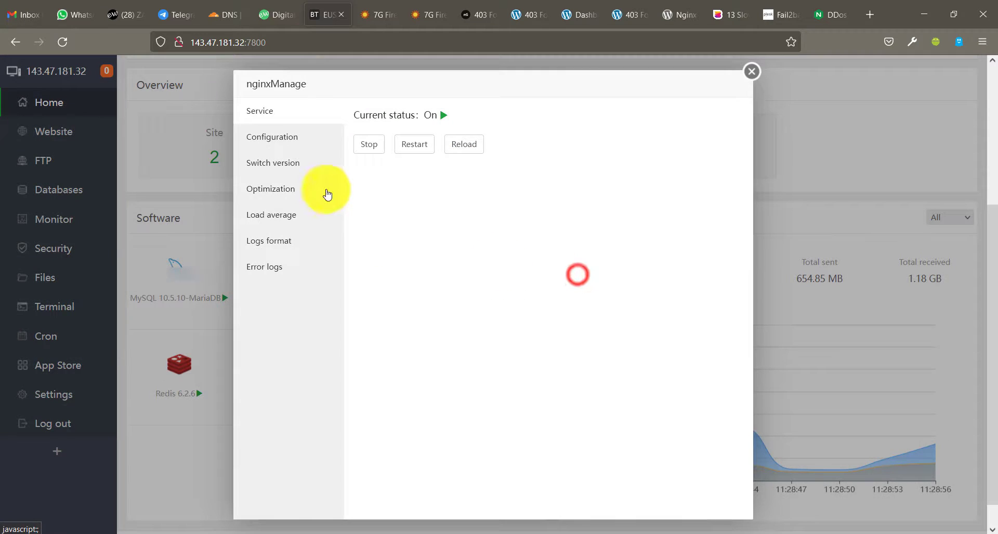
- Try again to comment out the 7g-firewall.conf include line with # in the main Nginx configuration, then close the Nginx dialog
left_click(313, 138)
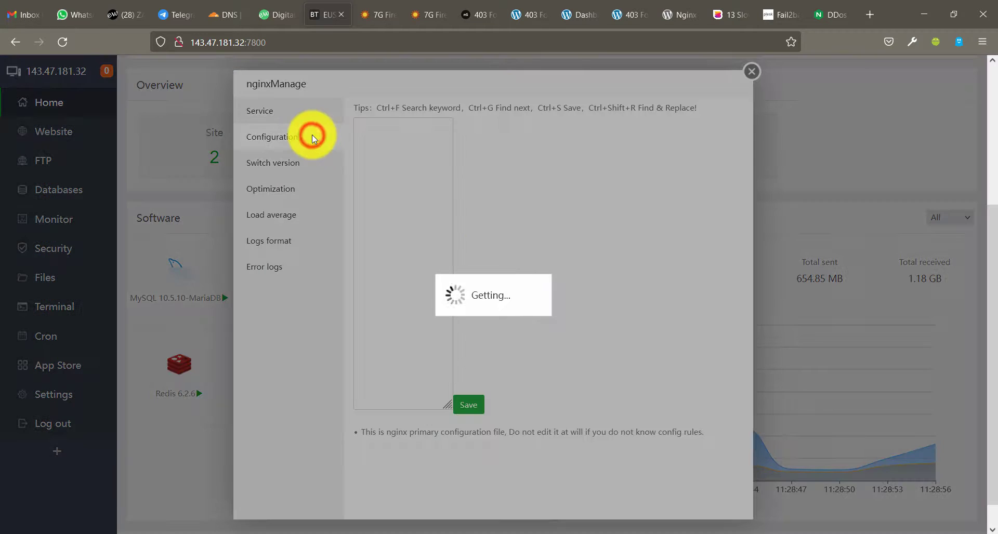
scroll(371, 302, "down", 10)
scroll(377, 321, "down", 5)
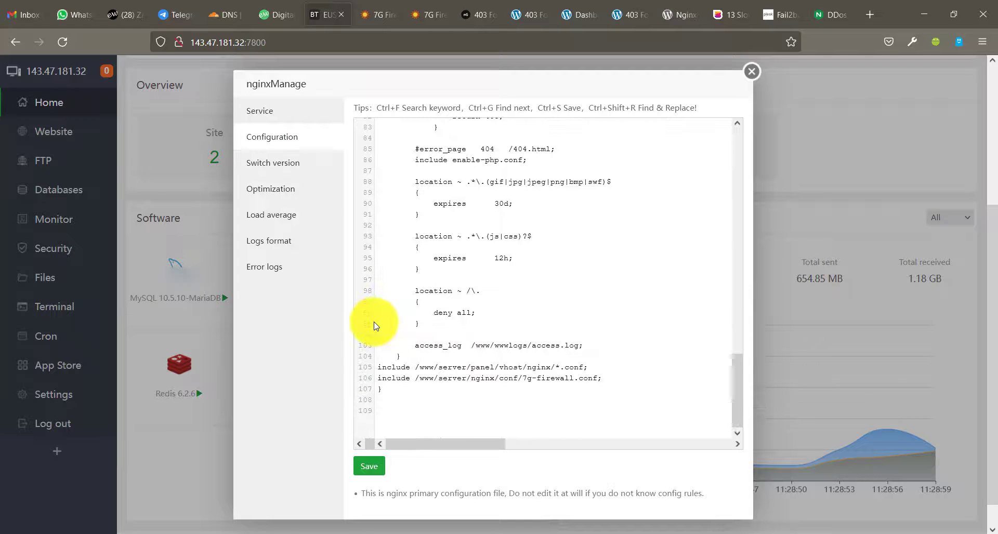
left_click(378, 378)
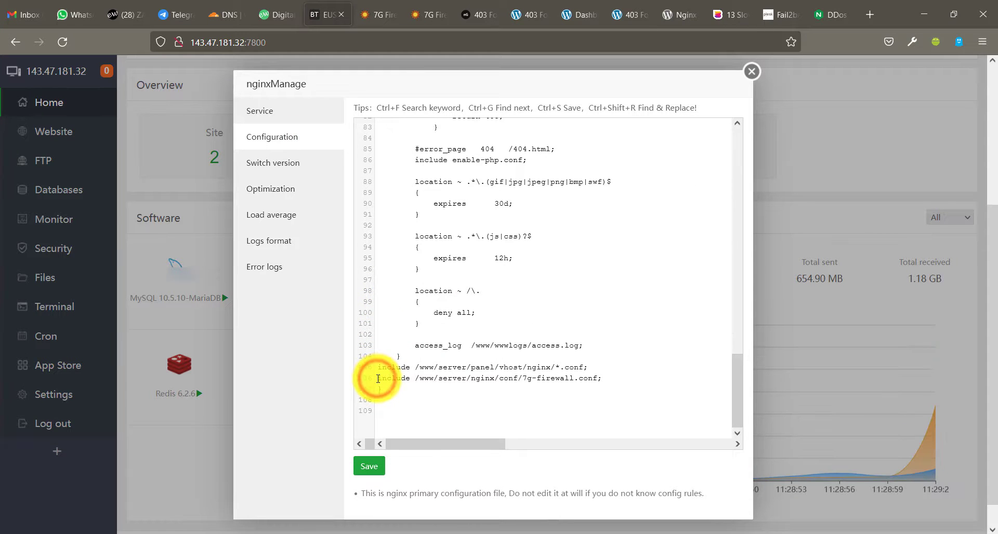
type("#")
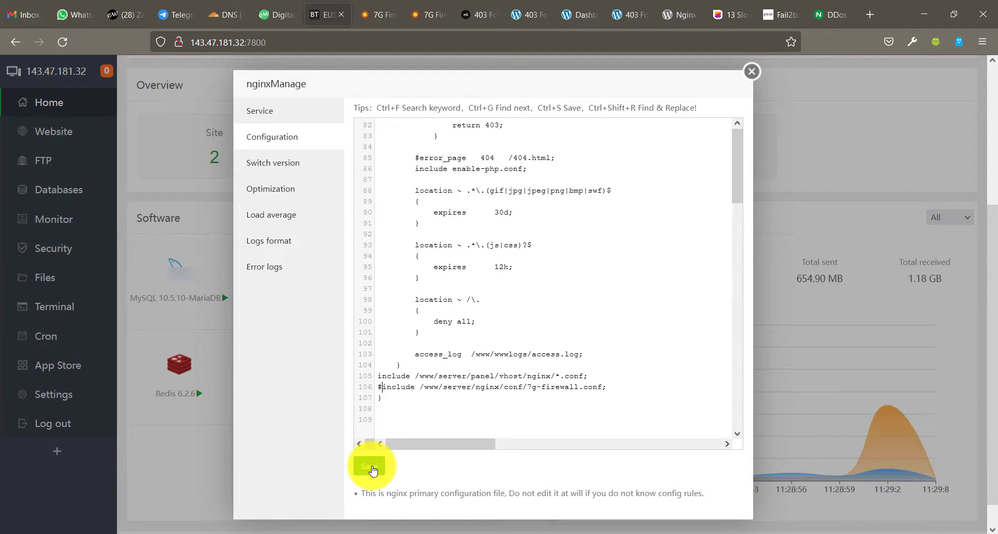
left_click(751, 73)
- Comment out the include /www/server/nginx/conf/7g.conf; line with # in the app.tgstore.top site configuration, save it and close the site settings
left_click(67, 129)
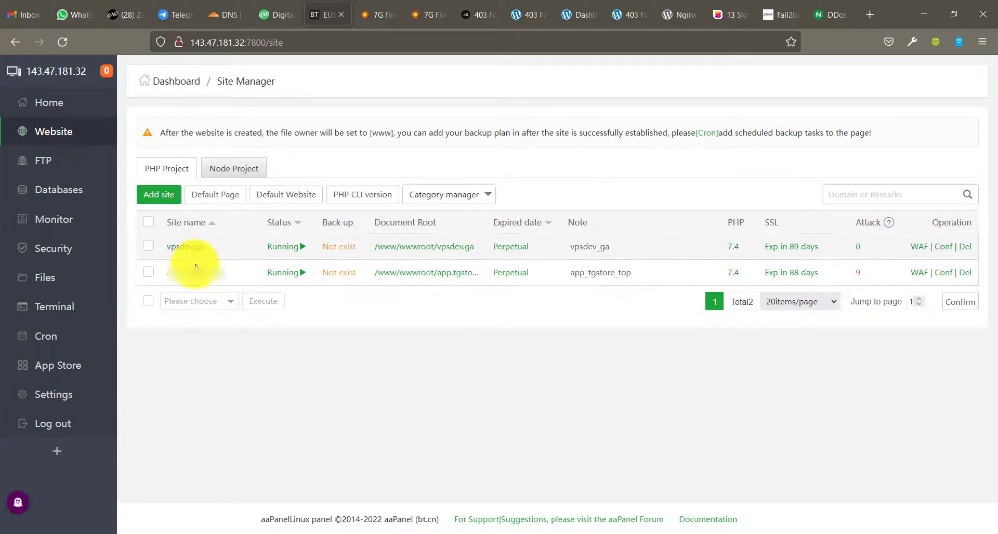
left_click(196, 282)
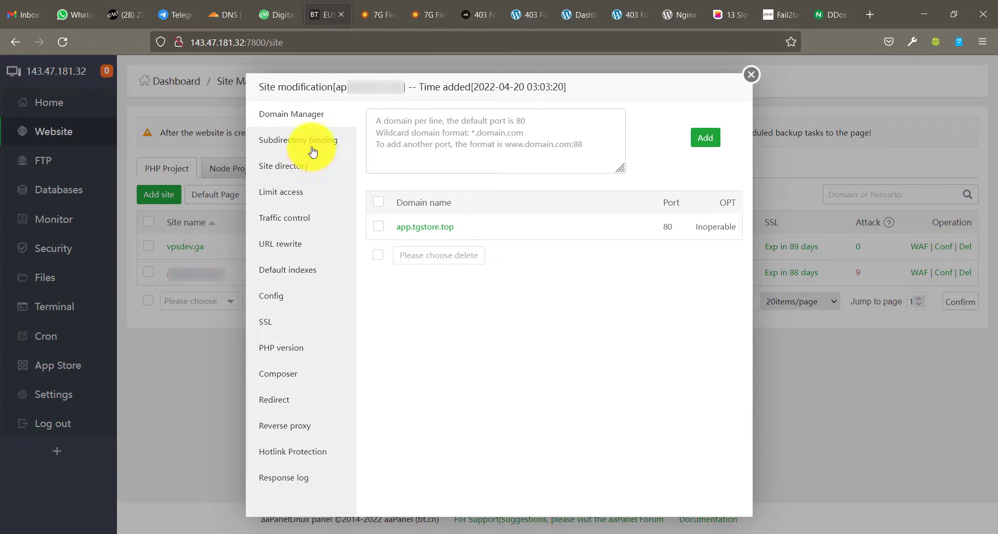
left_click(300, 292)
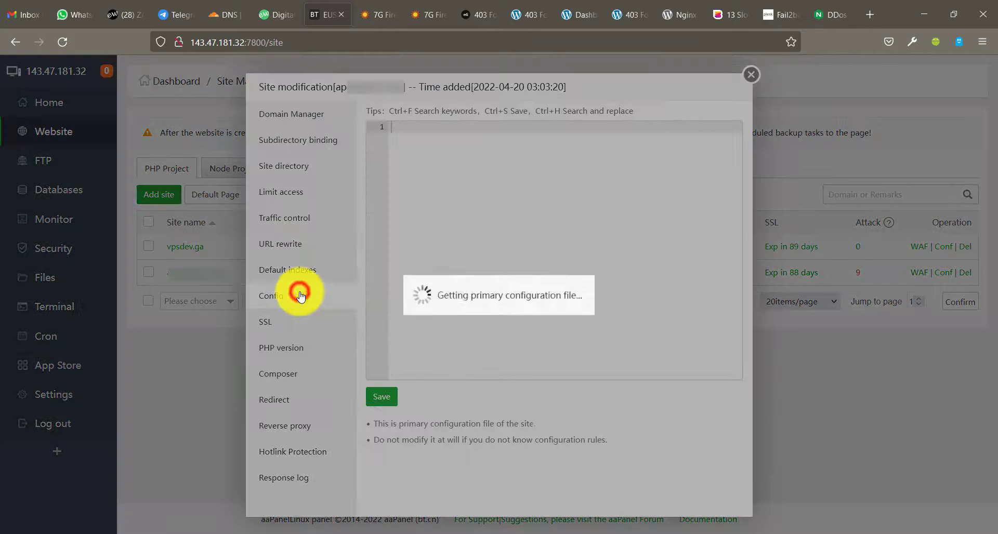
scroll(526, 282, "down", 10)
scroll(526, 282, "down", 5)
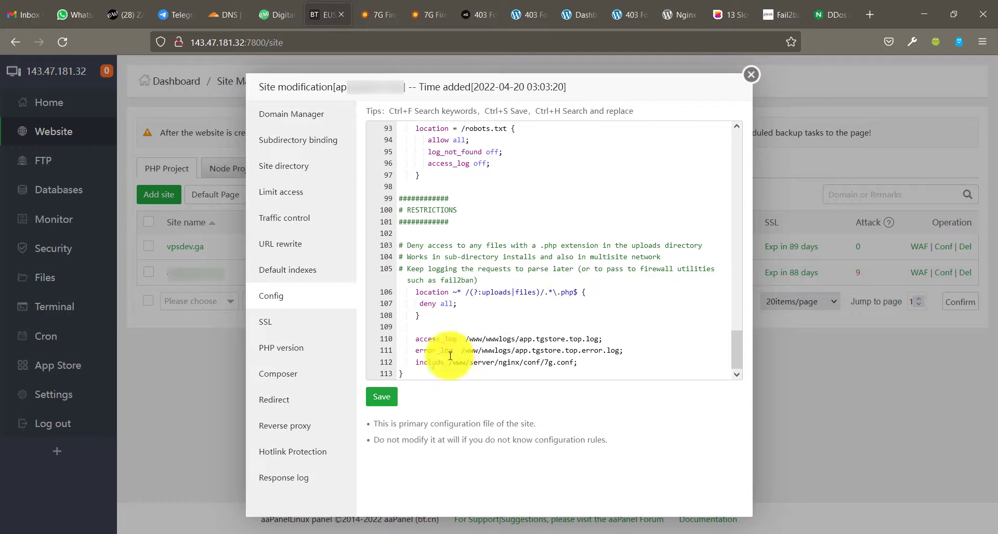
left_click(399, 364)
type("#")
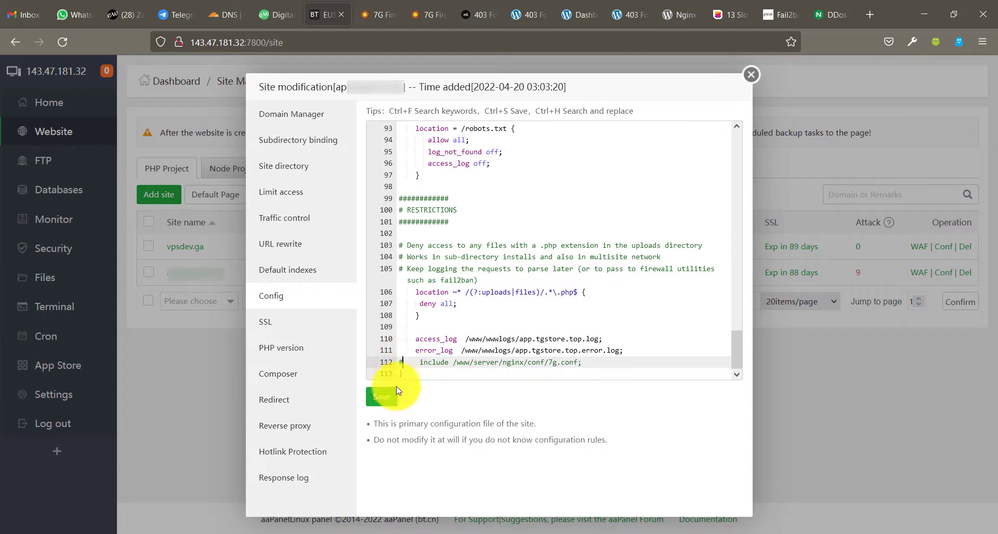
left_click(394, 398)
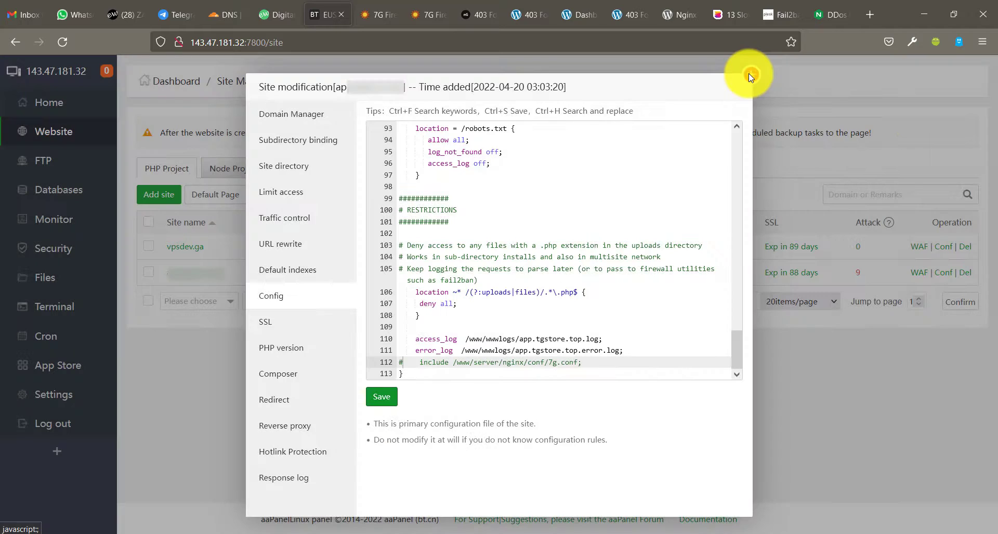
left_click(749, 74)
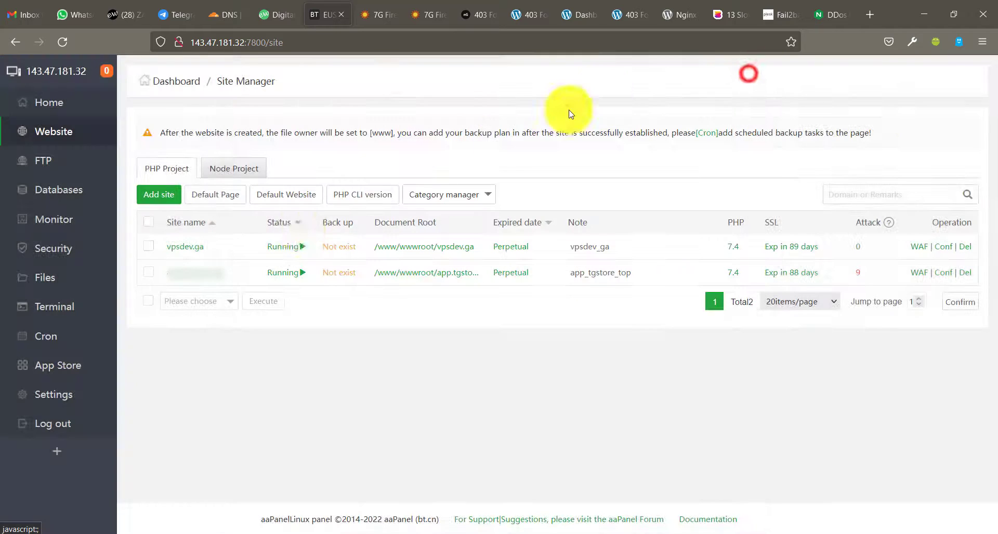
- Comment out the include /www/server/nginx/conf/7g-firewall.conf; line with # in the main Nginx configuration and save the file
left_click(75, 95)
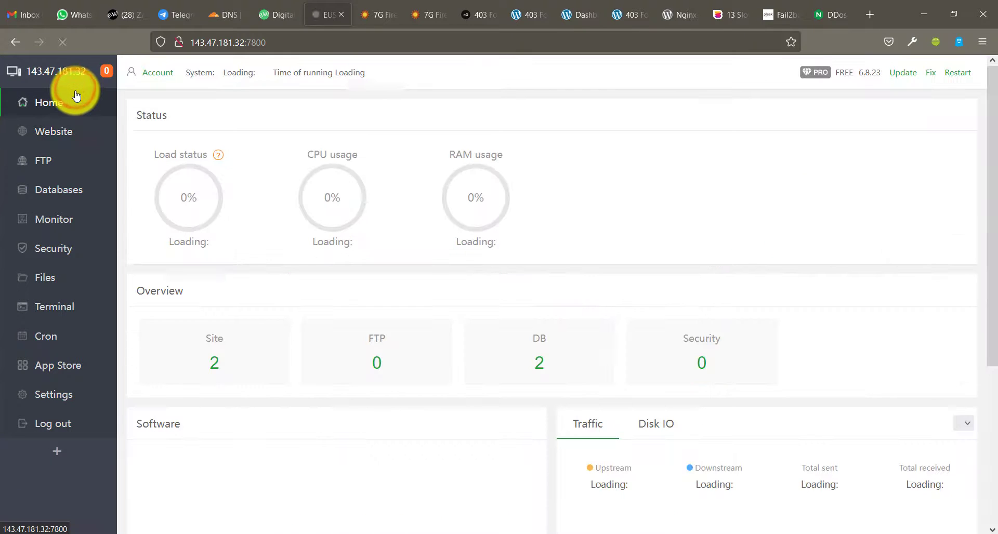
scroll(276, 318, "down", 3)
left_click(297, 362)
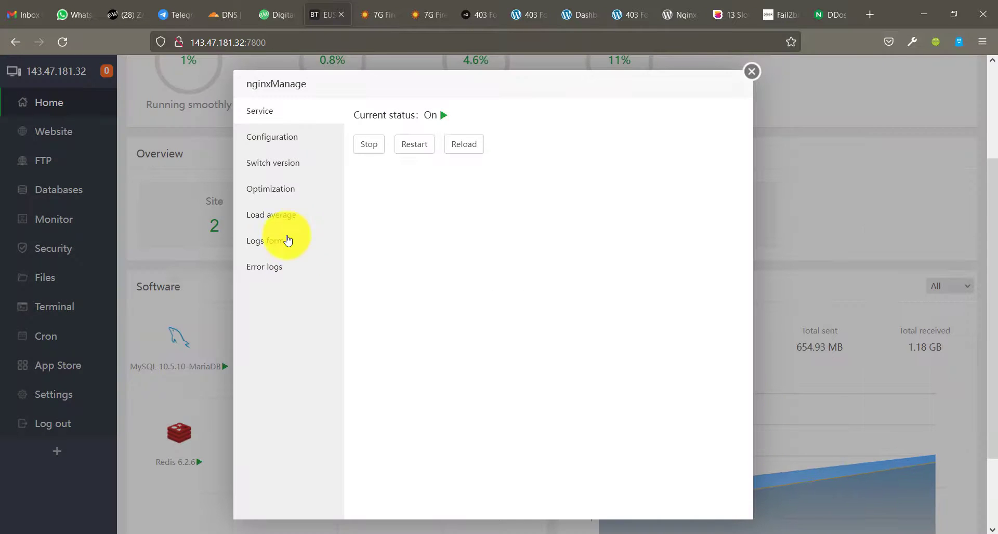
left_click(284, 140)
scroll(458, 423, "down", 15)
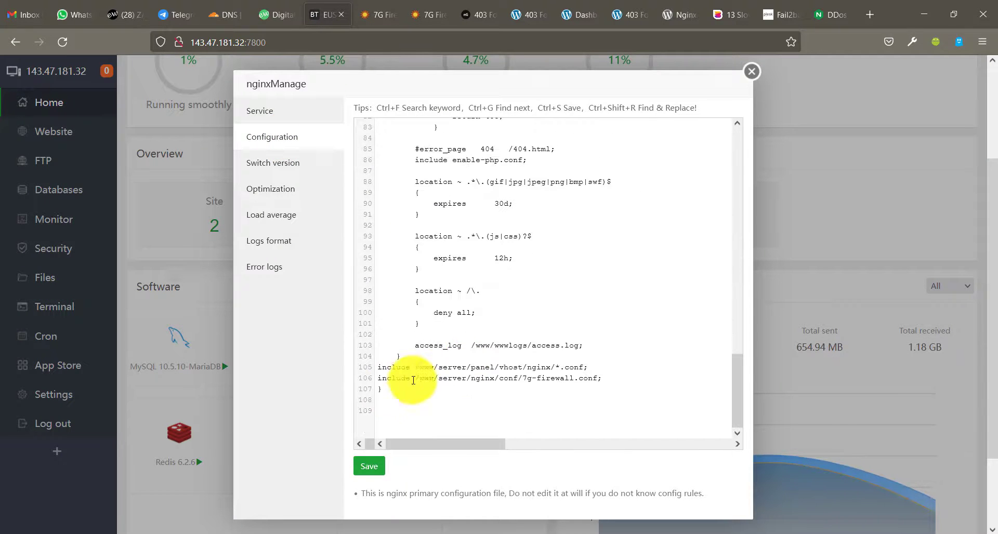
left_click(380, 378)
left_click(376, 378)
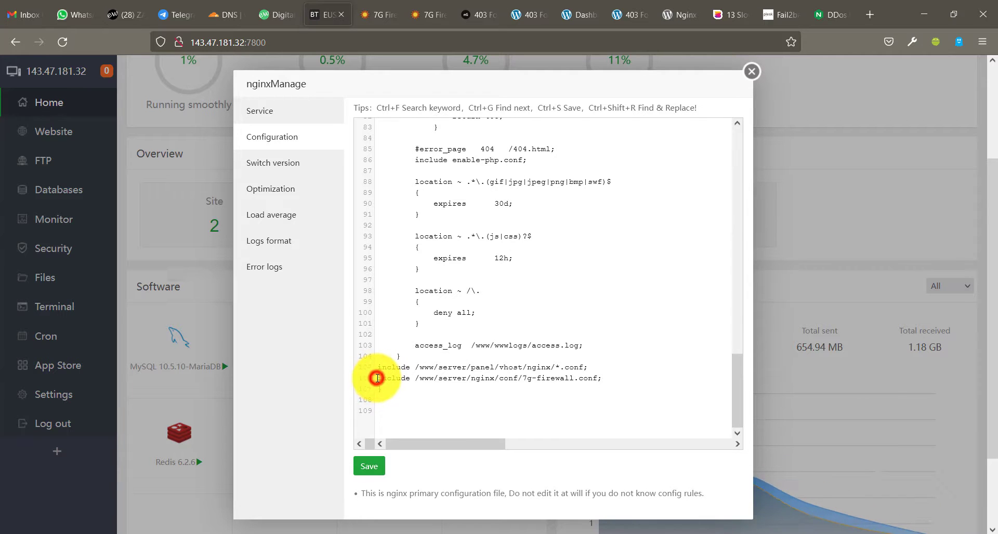
type("#")
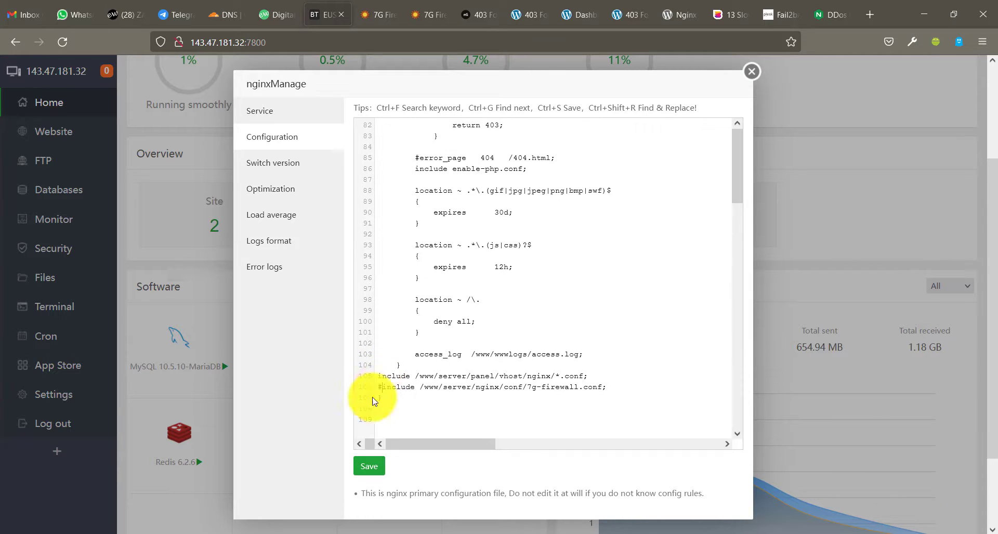
left_click(368, 467)
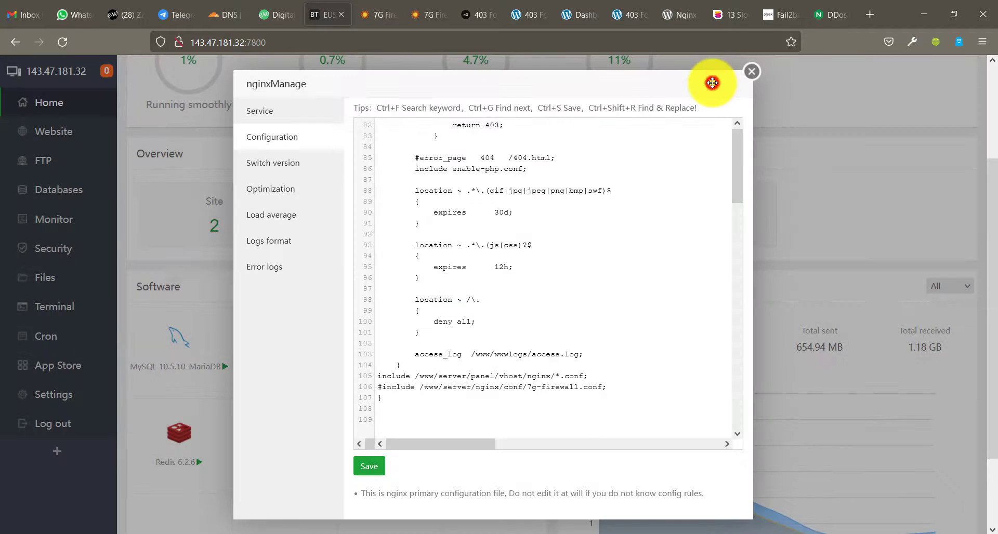
- Reload the Nginx service, confirm the reload and dismiss the resulting notice
left_click(312, 111)
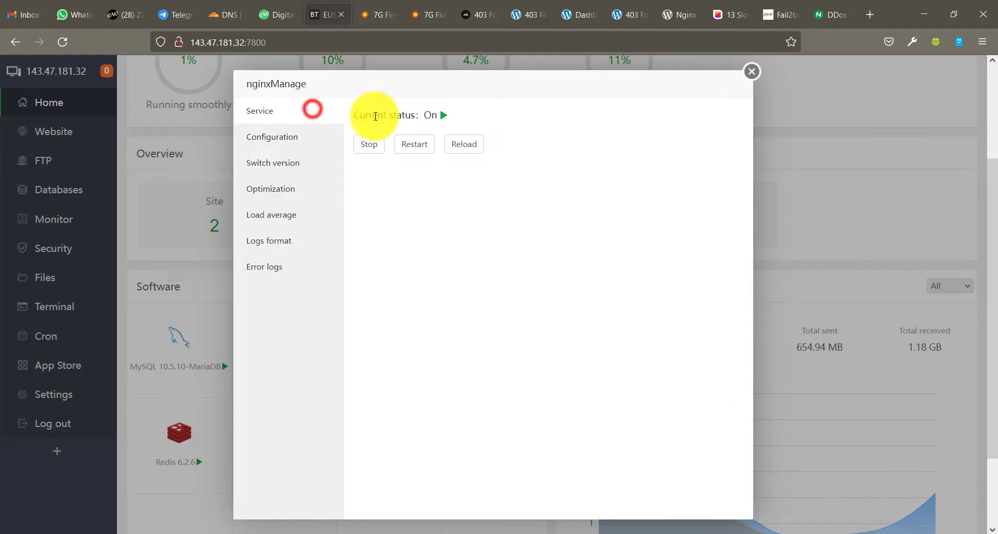
left_click(459, 143)
left_click(571, 330)
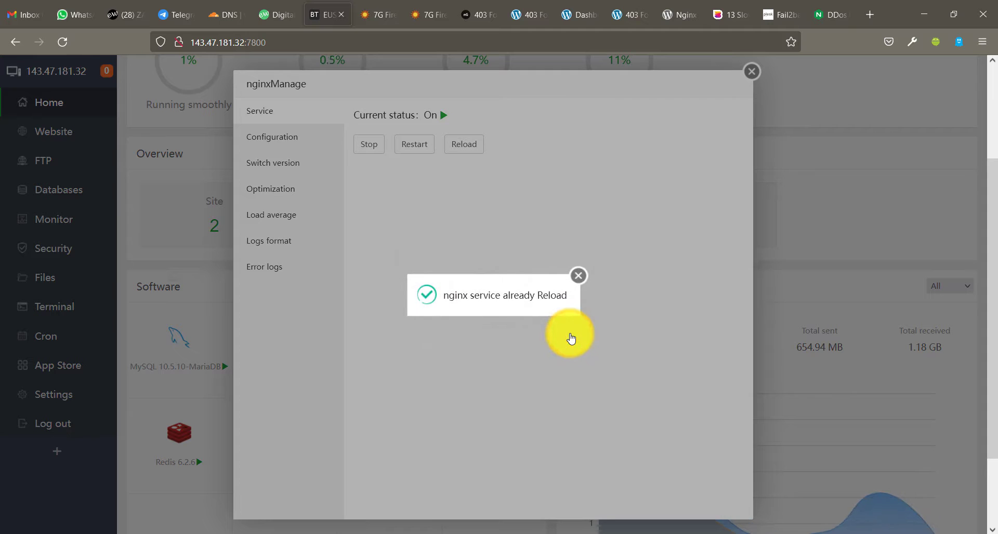
left_click(578, 275)
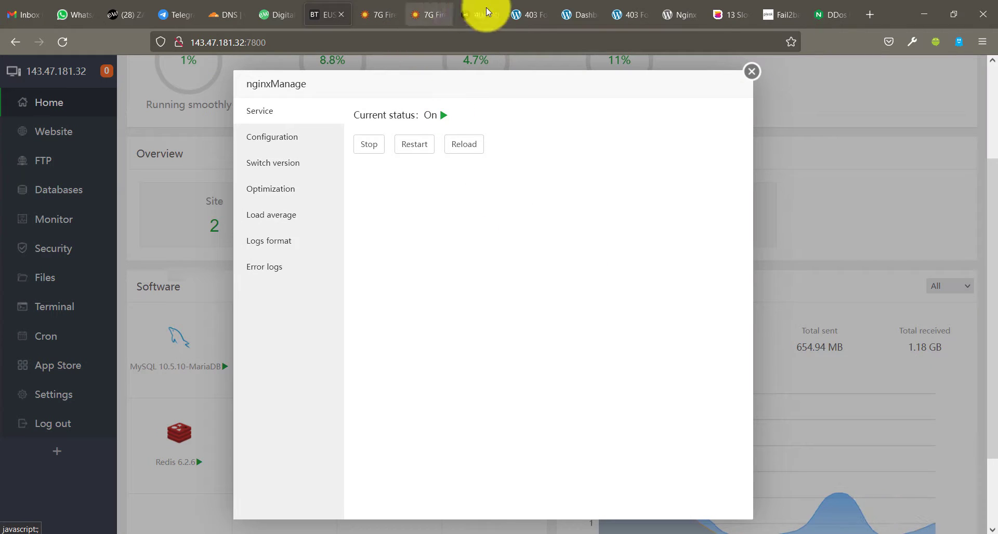
left_click(524, 13)
left_click(470, 41)
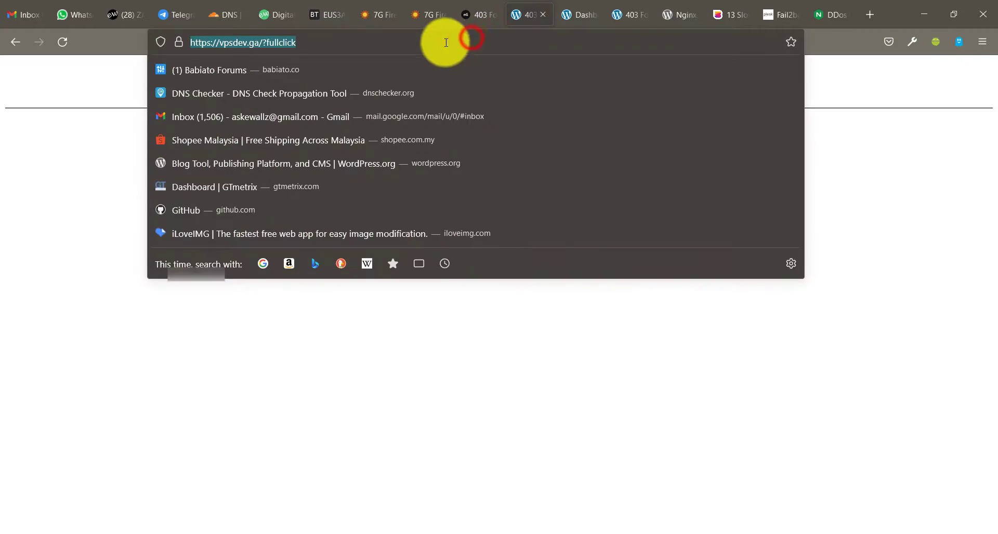
left_click(242, 344)
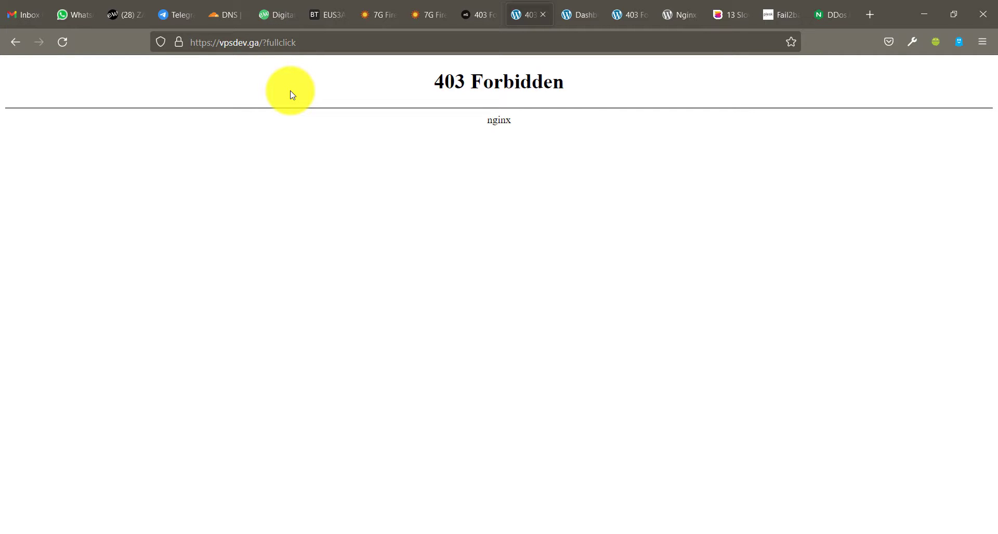
left_click(310, 39)
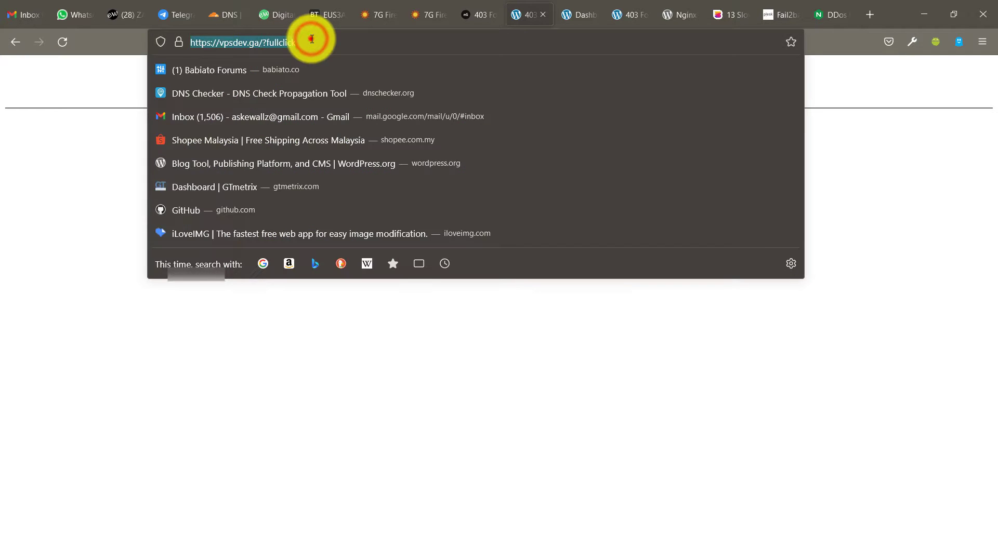
left_click(289, 361)
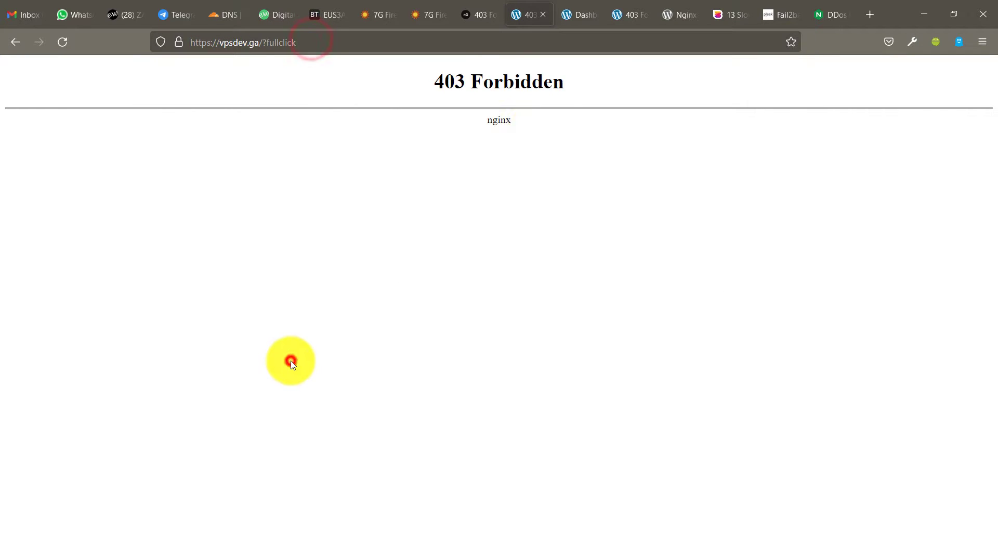
left_click(648, 43)
key("Return")
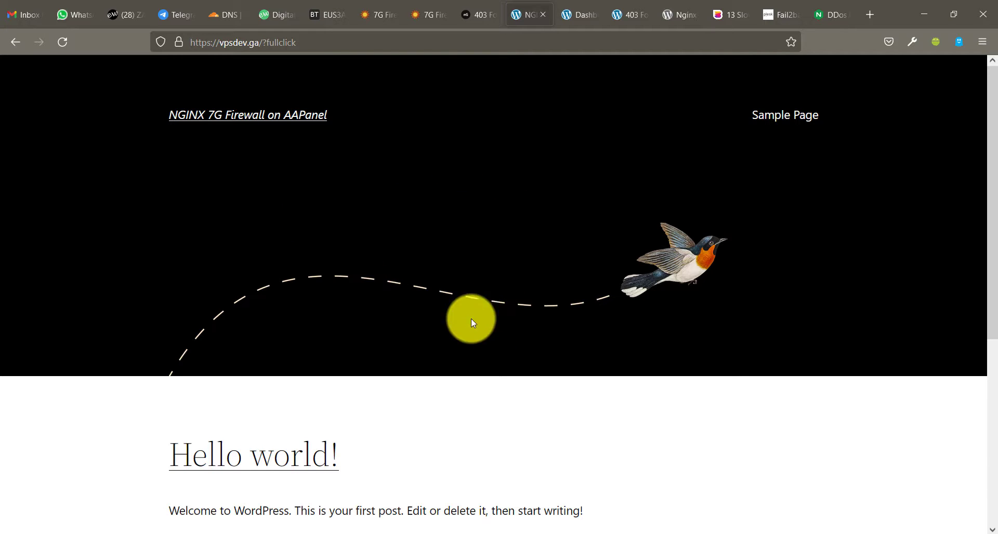
scroll(610, 325, "down", 4)
scroll(607, 328, "up", 4)
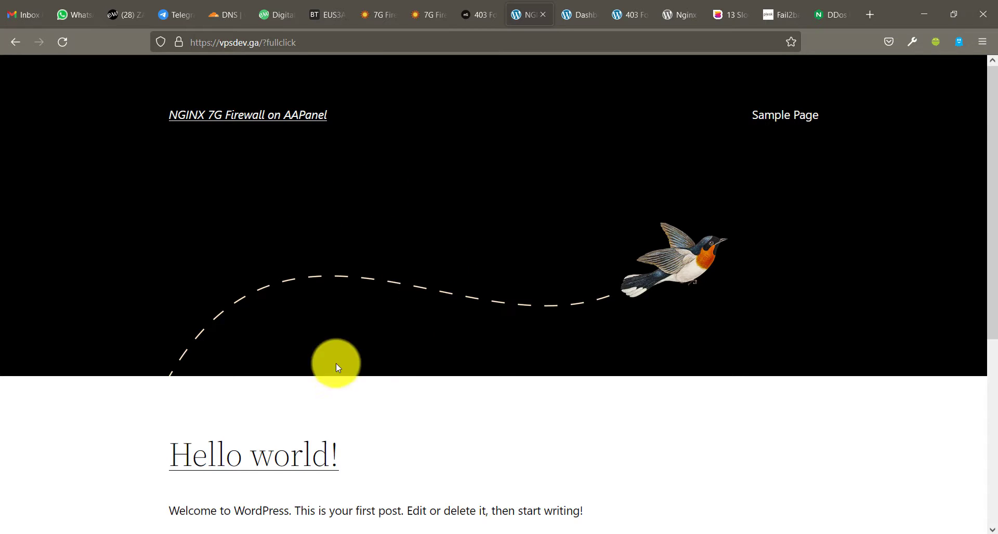
scroll(420, 289, "down", 3)
scroll(419, 289, "down", 3)
scroll(322, 268, "up", 6)
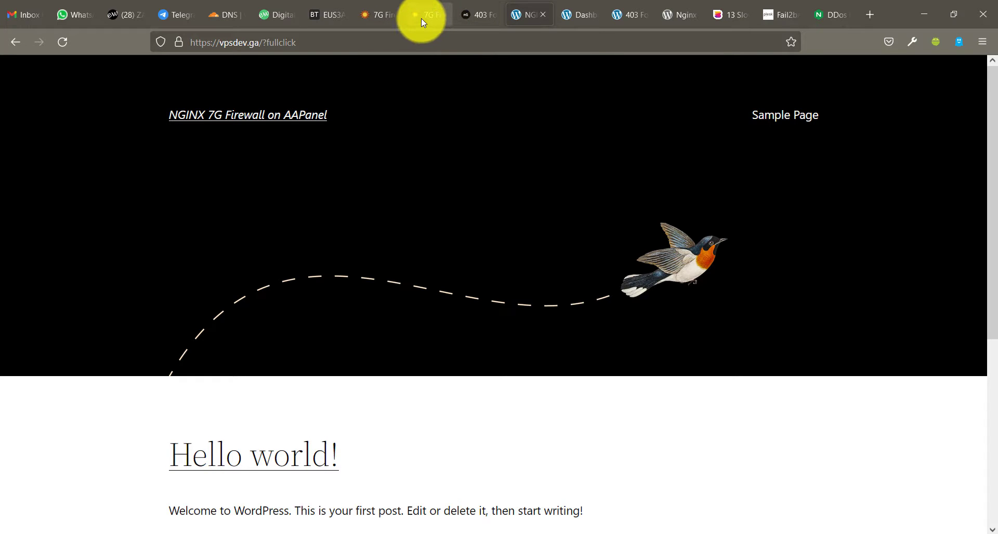
- Review the download section of the 7G Firewall for Nginx page on perishablepress.com
left_click(320, 19)
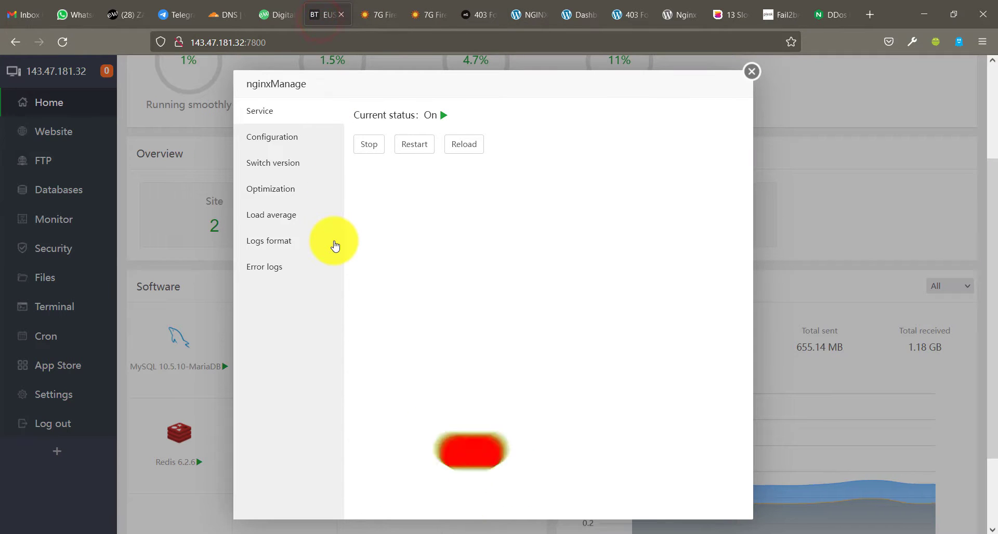
left_click(432, 15)
scroll(422, 223, "up", 5)
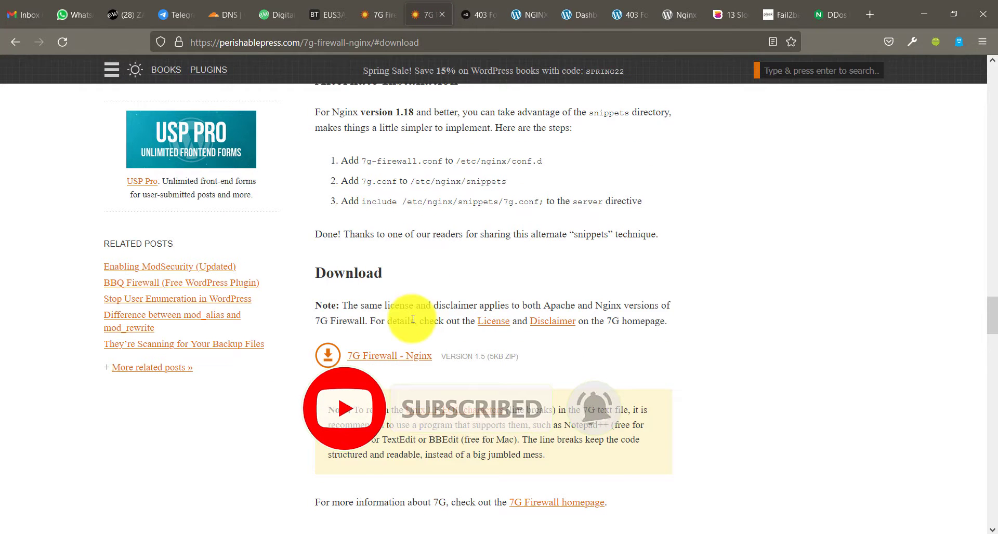
scroll(413, 319, "down", 2)
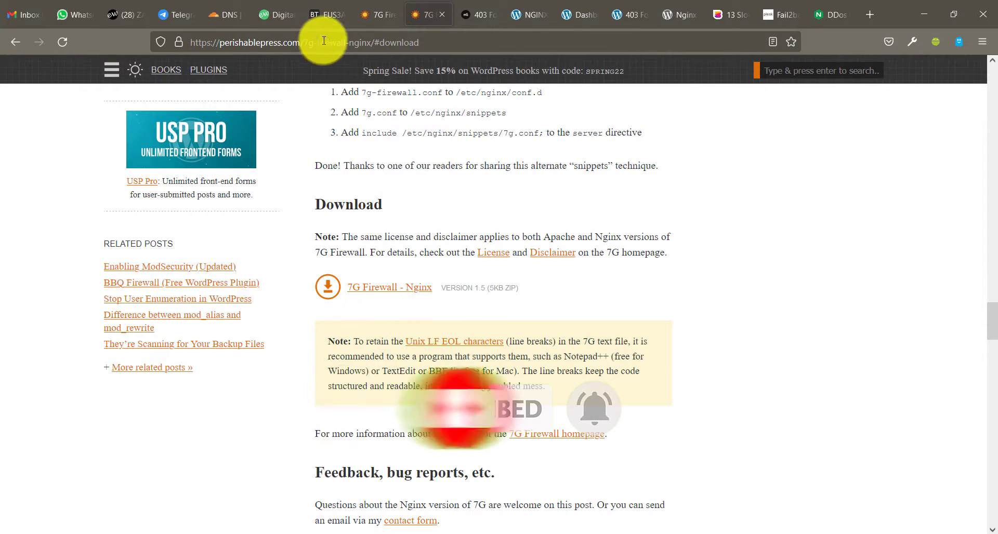
- Return to the aaPanel home page and close the Nginx management dialog
left_click(323, 16)
scroll(268, 256, "up", 3)
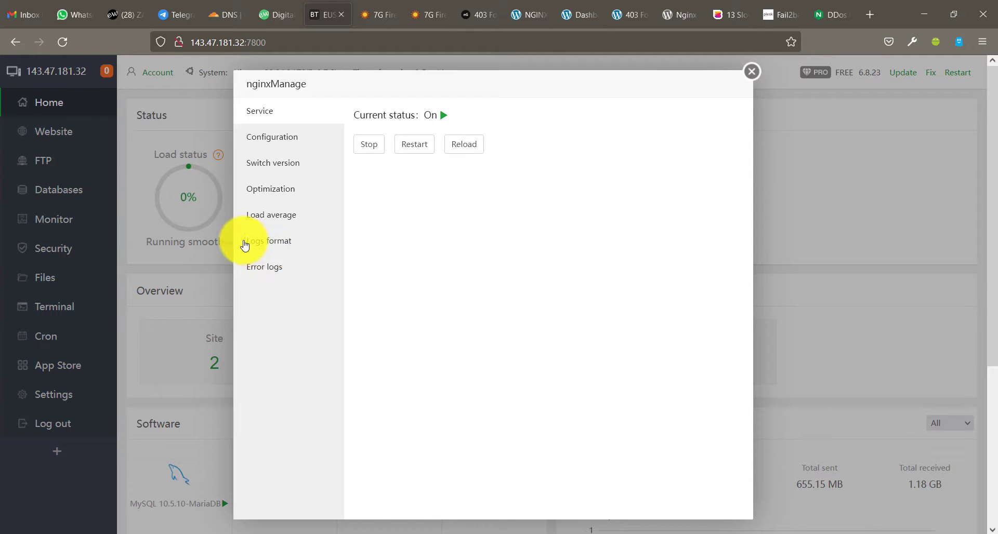
left_click(752, 73)
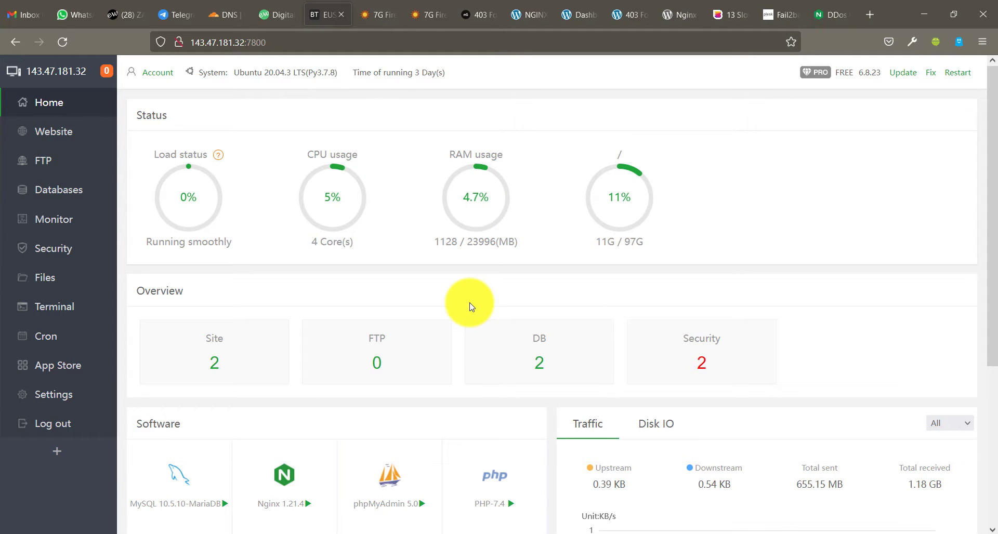
scroll(471, 307, "down", 2)
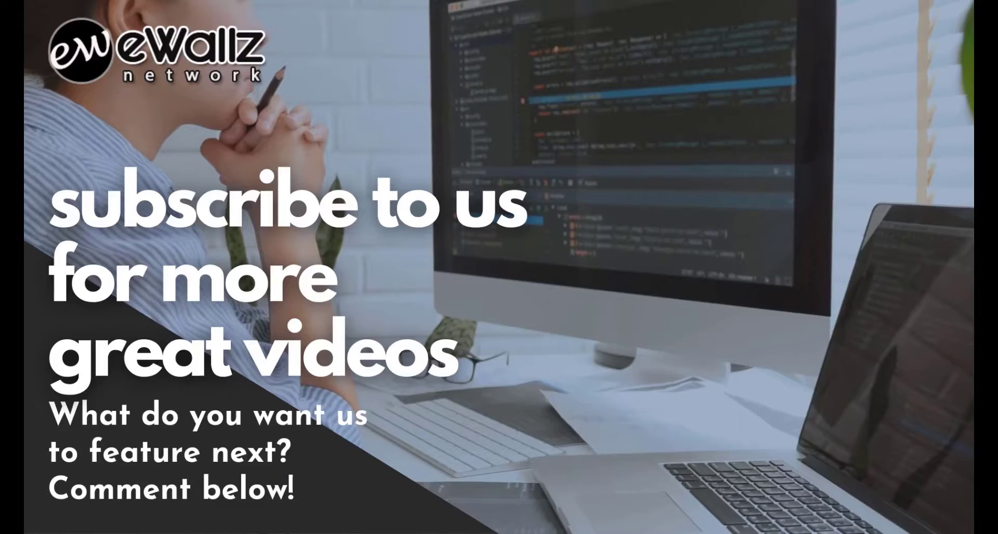